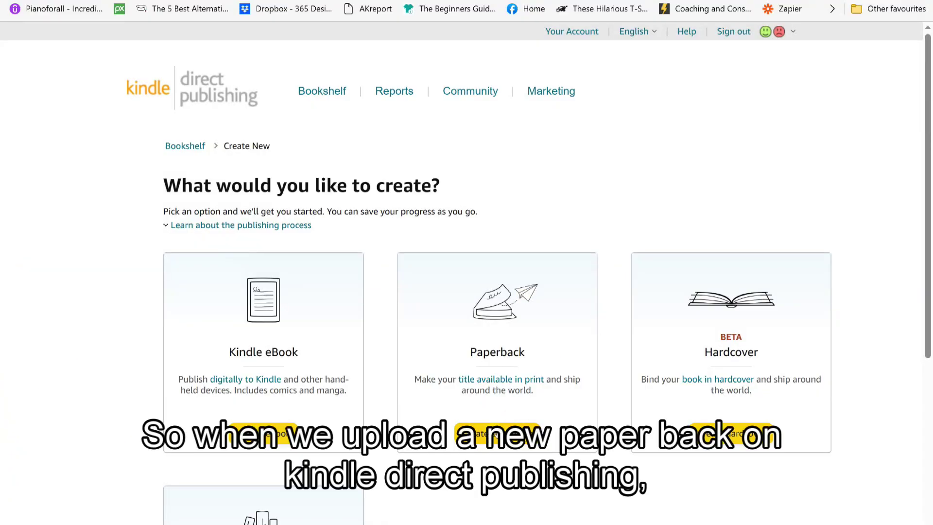
# Start a new paperback and scroll through its Book Title fields.
pyautogui.click(494, 433)
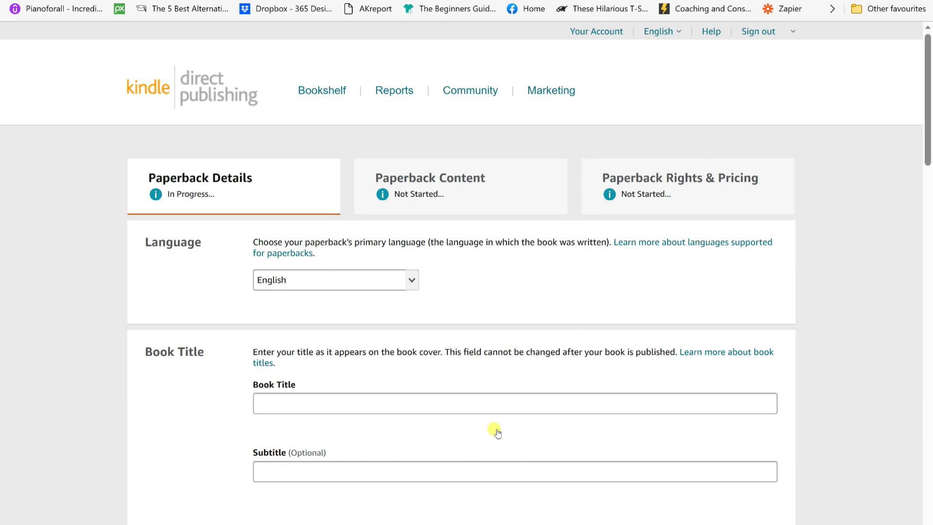
pyautogui.scroll(-2, 494, 432)
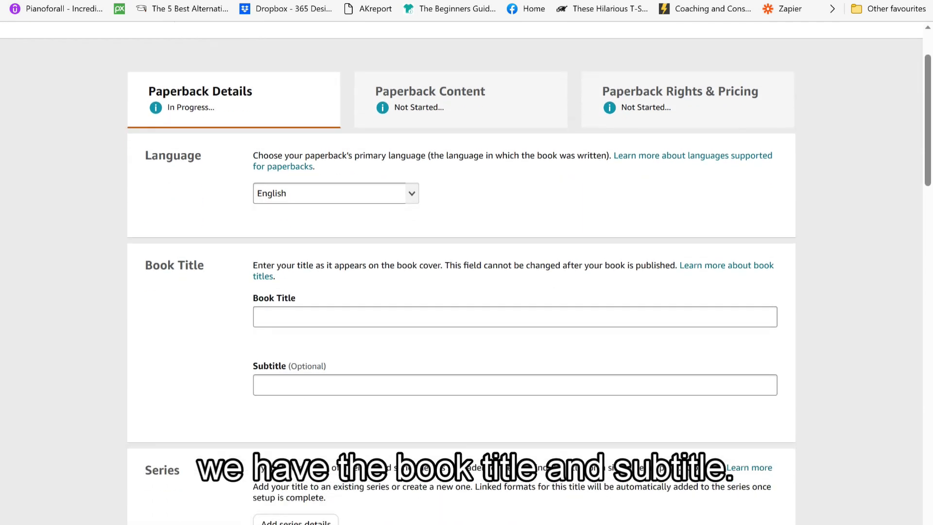
pyautogui.scroll(-1, 467, 272)
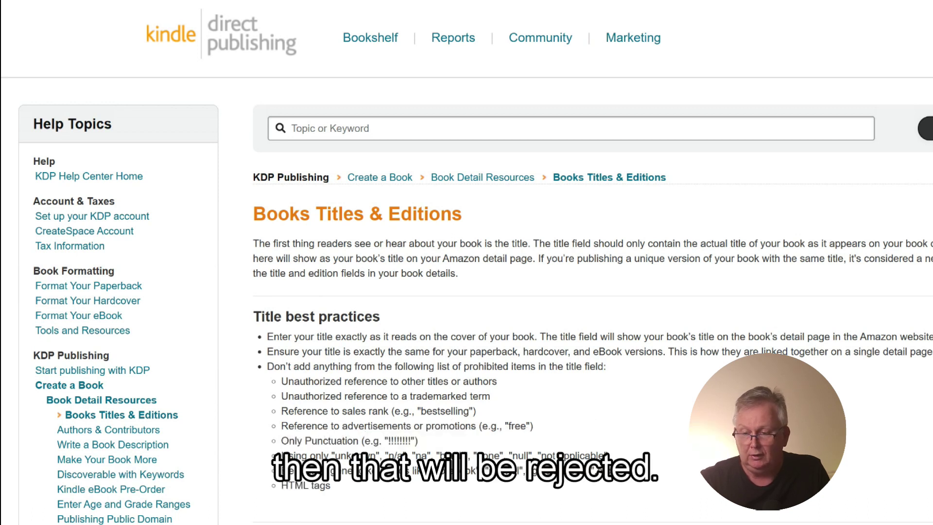
pyautogui.scroll(-1, 466, 262)
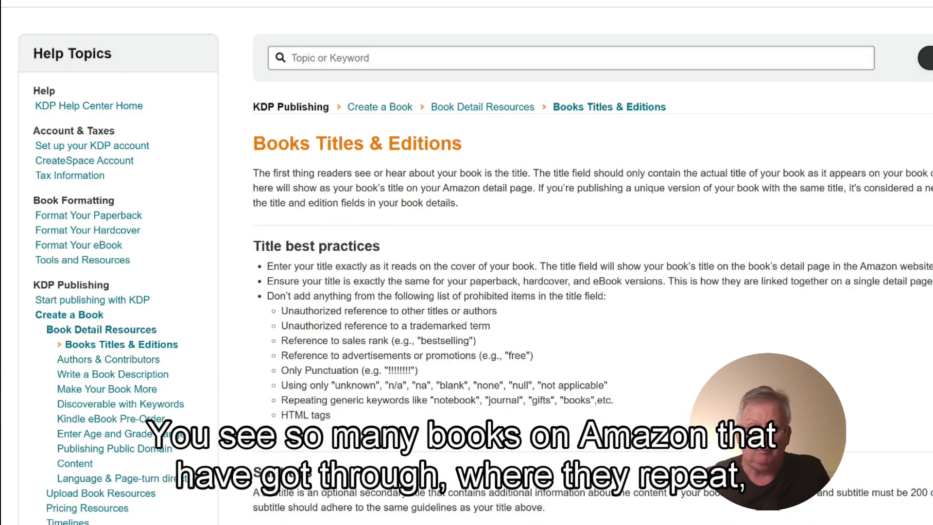
pyautogui.scroll(-1, 467, 262)
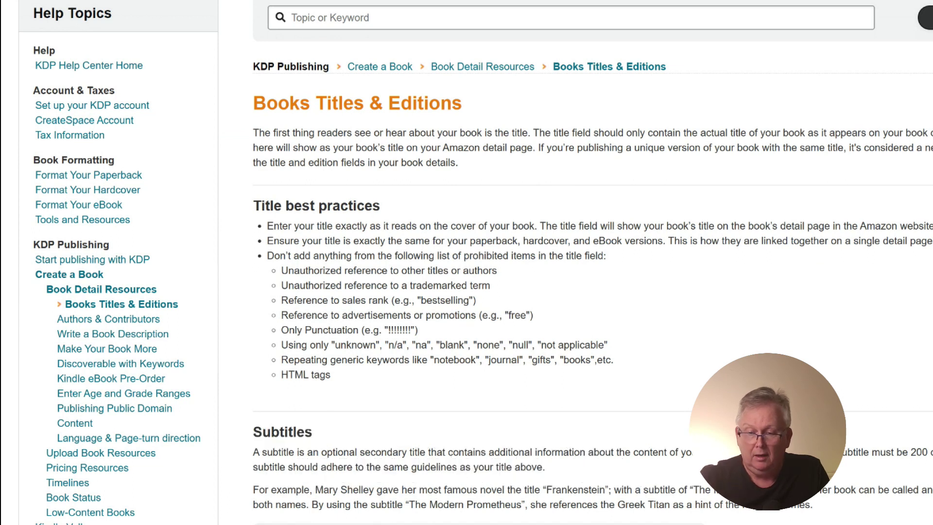
pyautogui.scroll(-2, 476, 262)
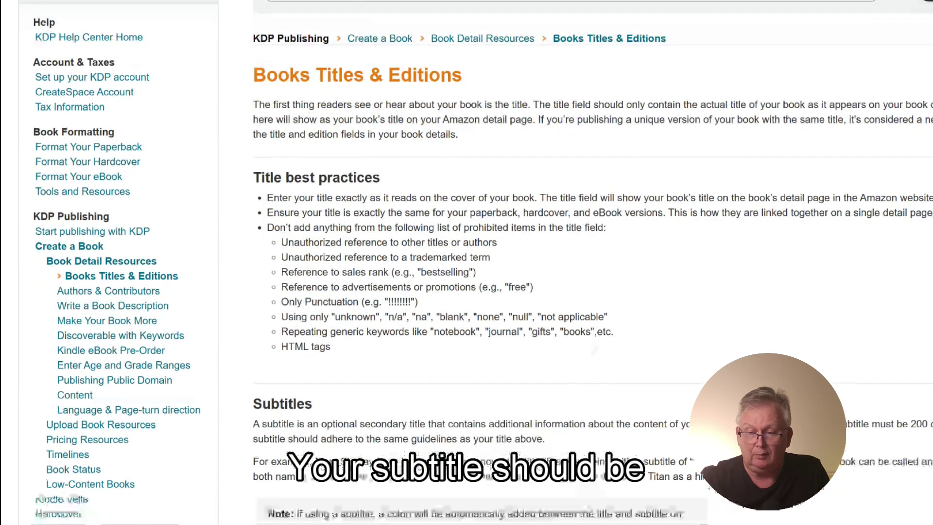
pyautogui.scroll(-1, 476, 262)
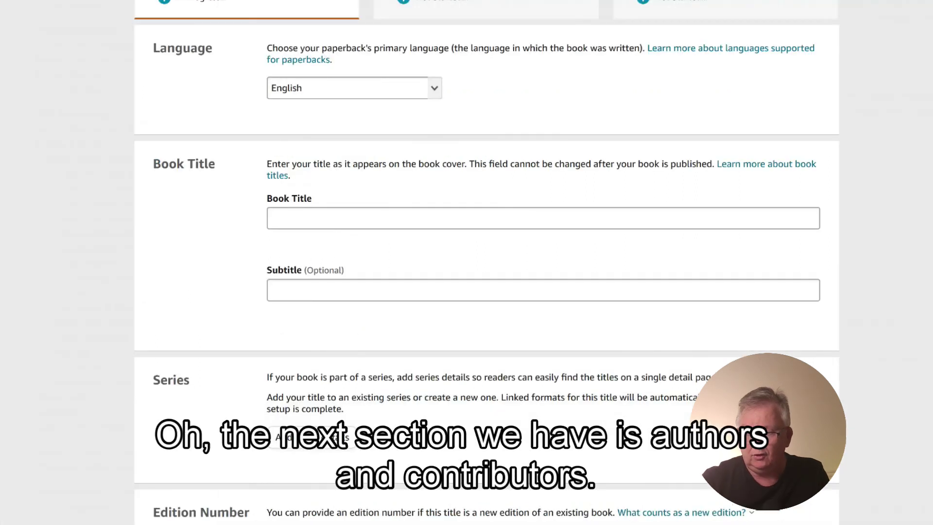
# Scroll to the Author section and read the Authors & Contributors help on pen names and multiple authors.
pyautogui.scroll(-1, 486, 262)
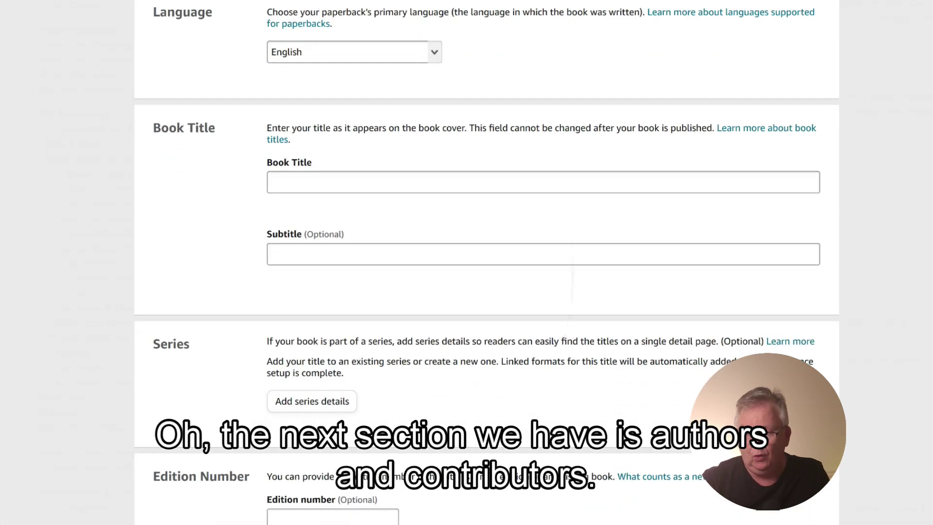
pyautogui.scroll(-3, 485, 262)
pyautogui.scroll(-8, 486, 262)
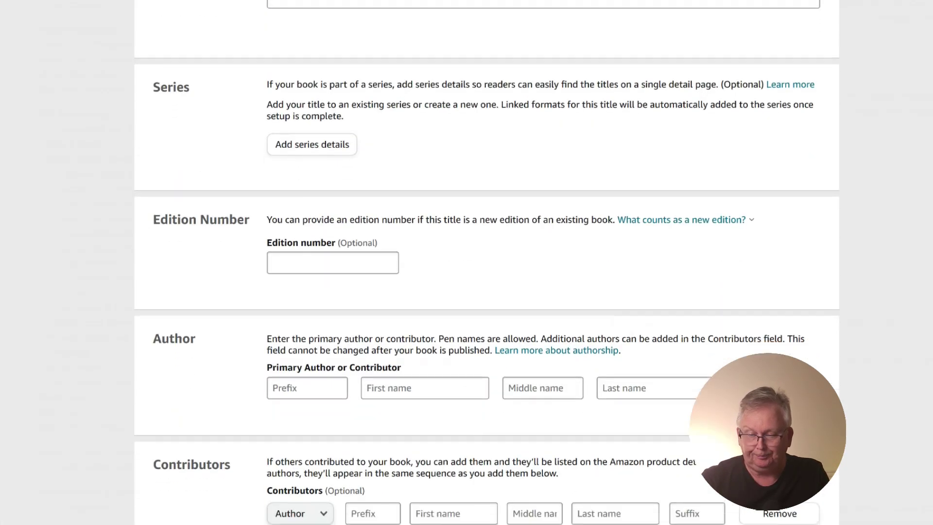
pyautogui.scroll(-3, 486, 262)
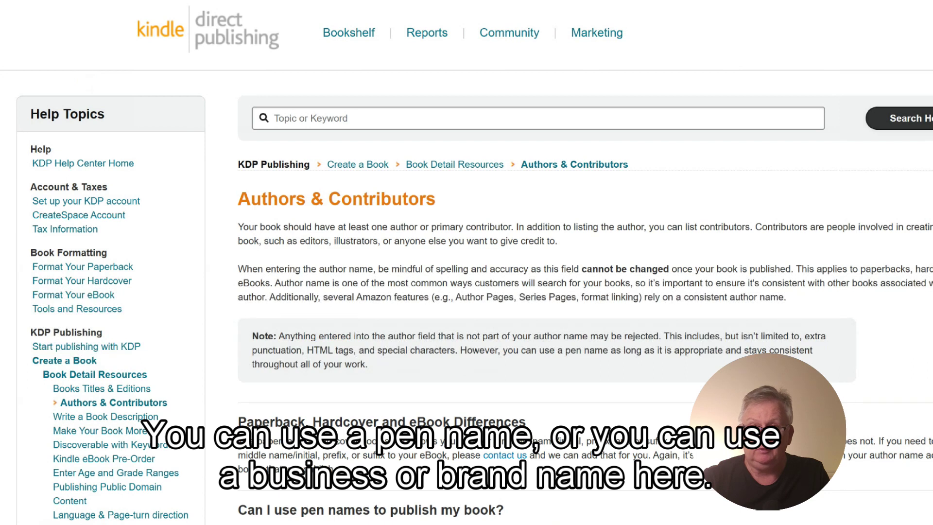
pyautogui.scroll(-1, 87, 85)
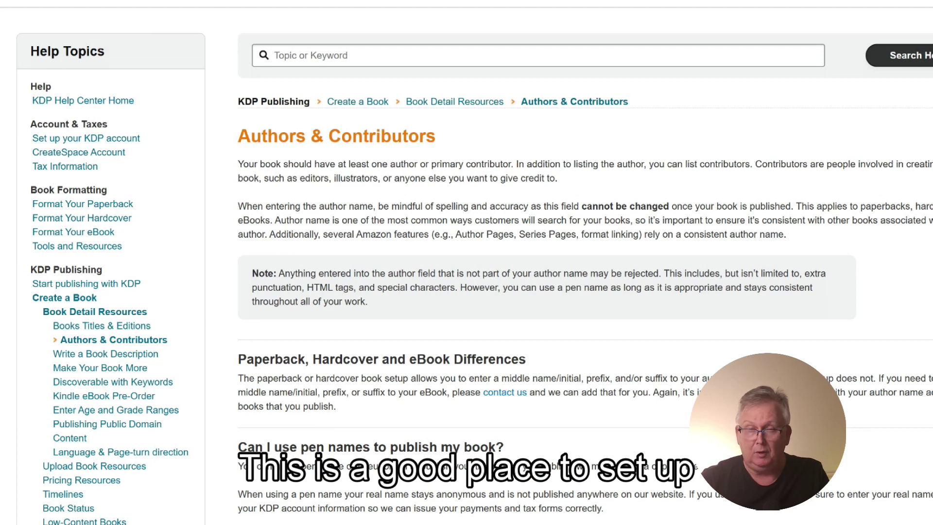
pyautogui.scroll(-3, 467, 262)
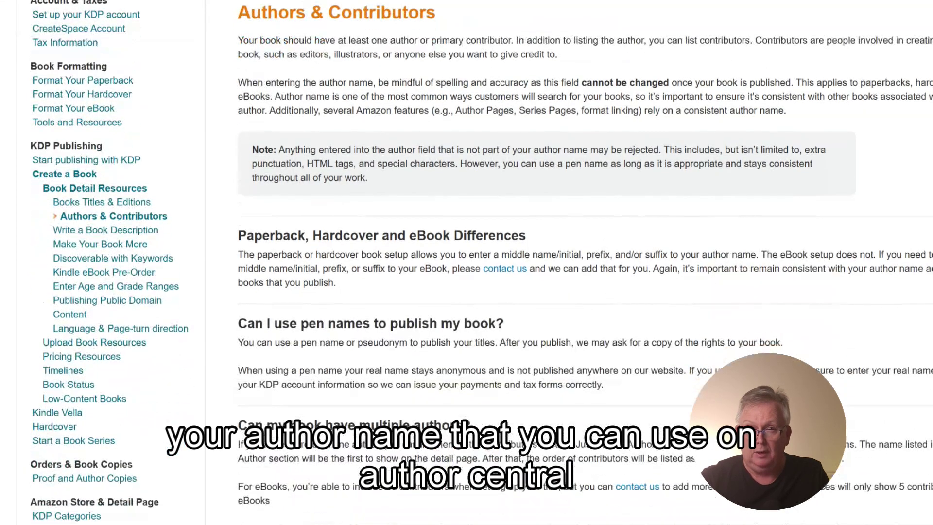
pyautogui.scroll(-4, 467, 263)
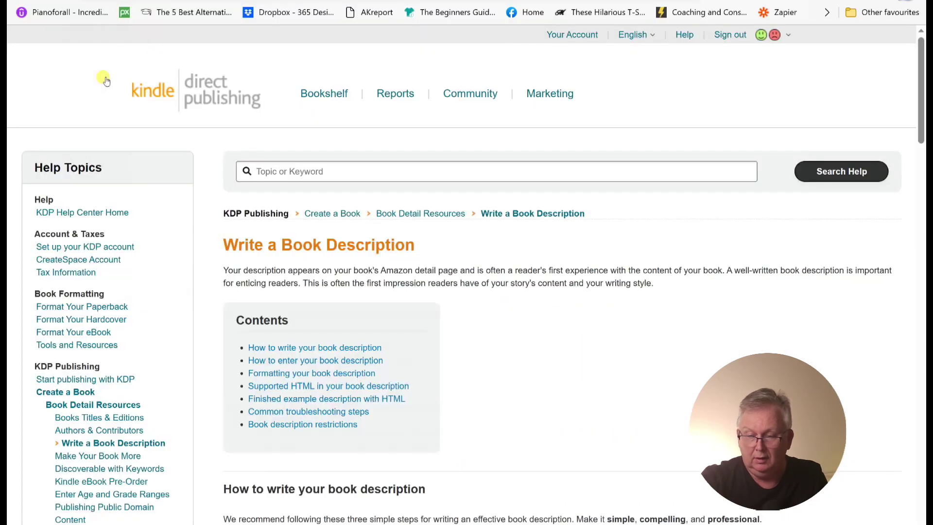
# Read the Write a Book Description help's formatting rules and supported HTML tags table.
pyautogui.scroll(-3, 106, 81)
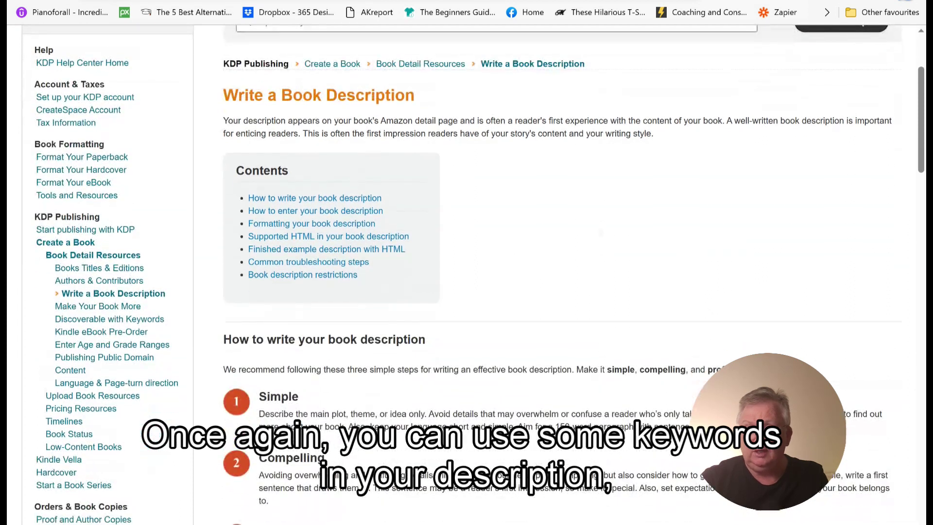
pyautogui.scroll(-1, 472, 274)
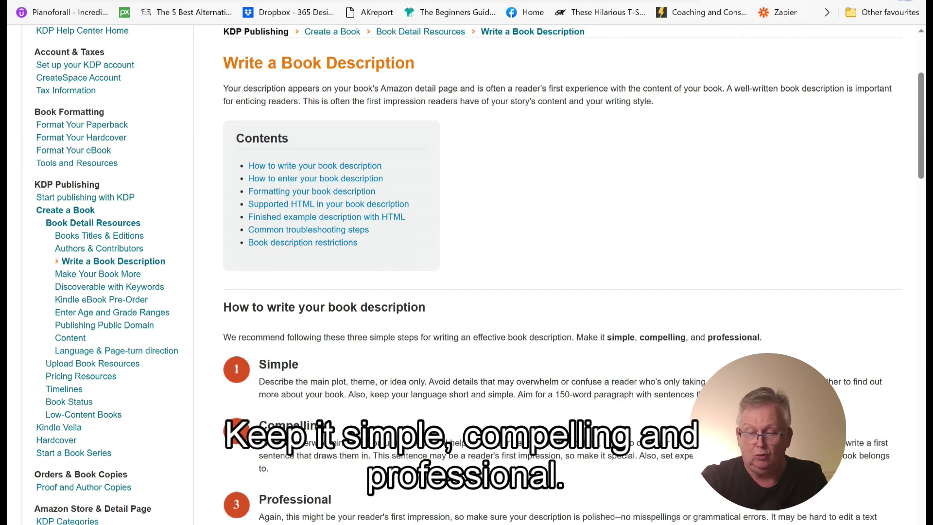
pyautogui.scroll(-3, 479, 275)
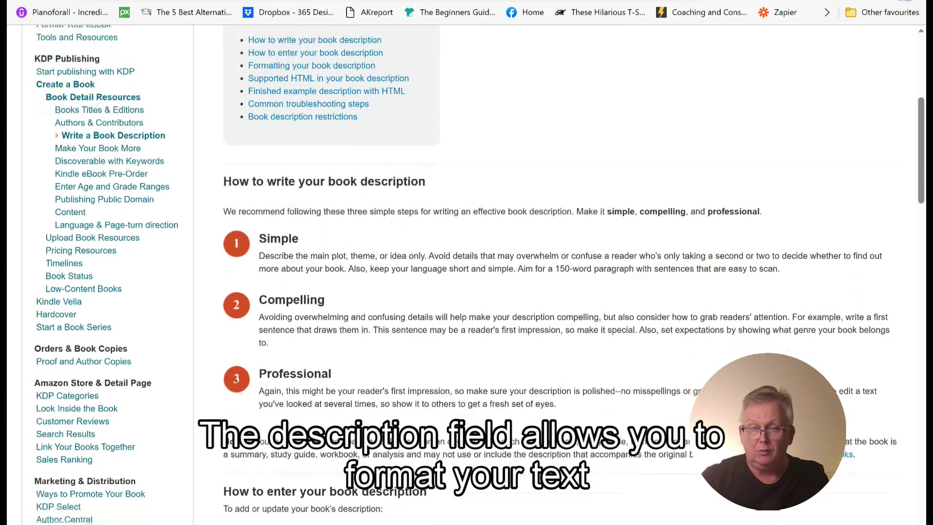
pyautogui.scroll(2, 478, 276)
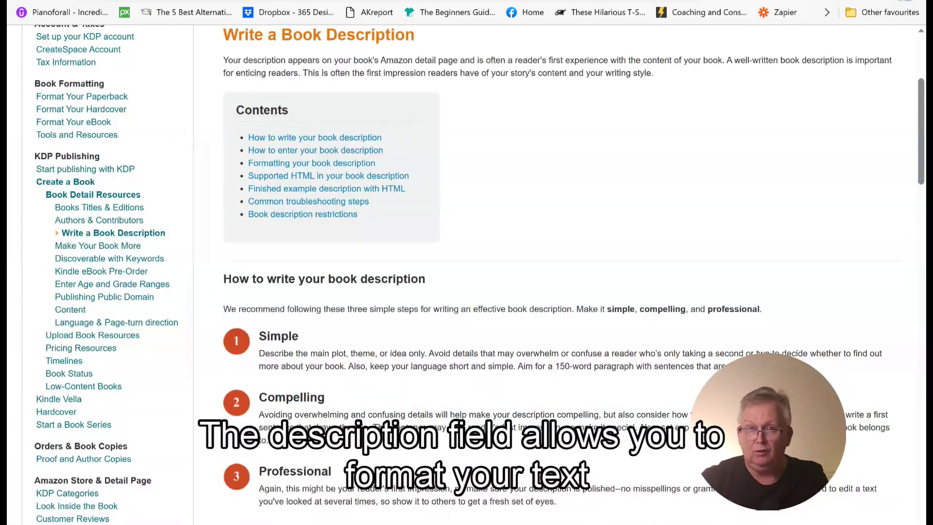
pyautogui.scroll(-3, 479, 275)
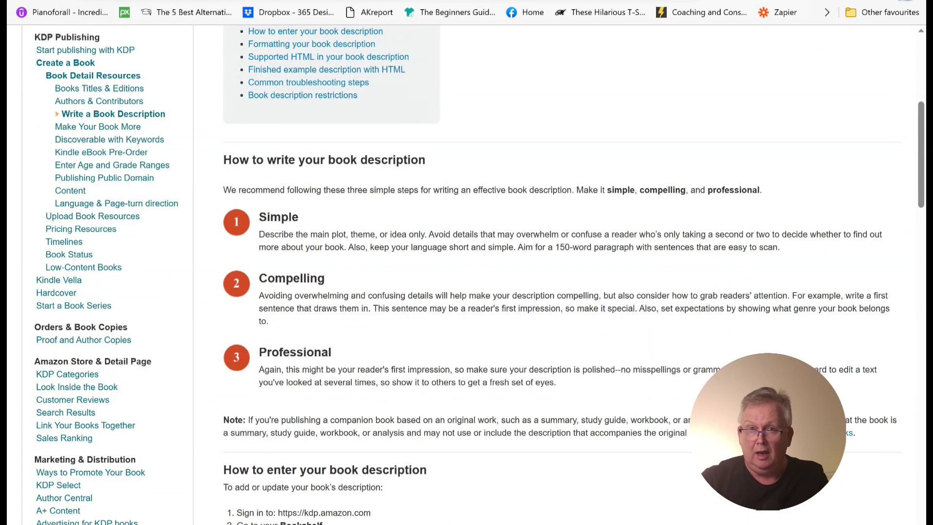
pyautogui.scroll(-4, 478, 276)
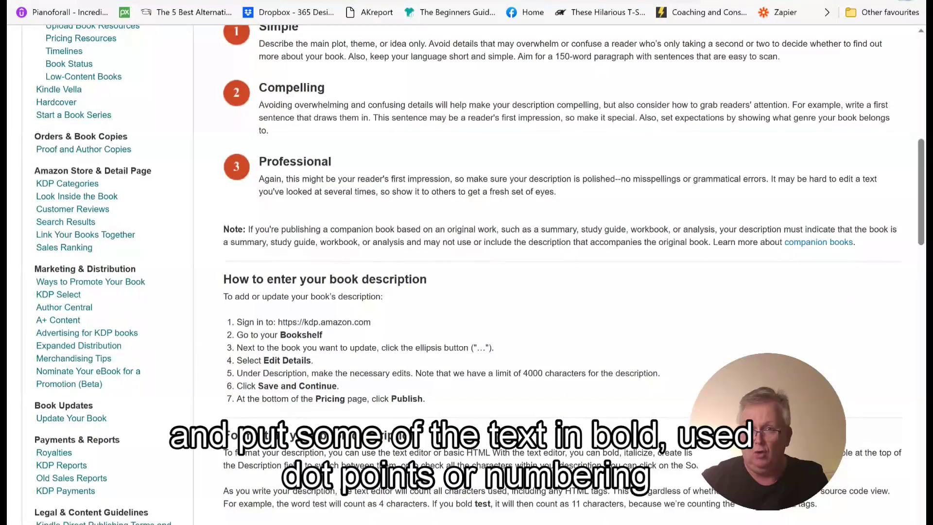
pyautogui.scroll(-3, 479, 276)
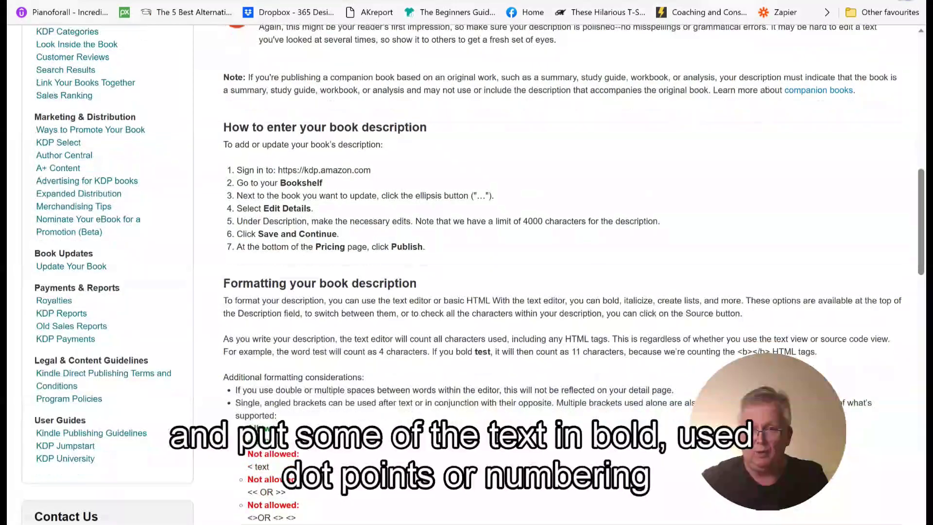
pyautogui.scroll(-3, 478, 275)
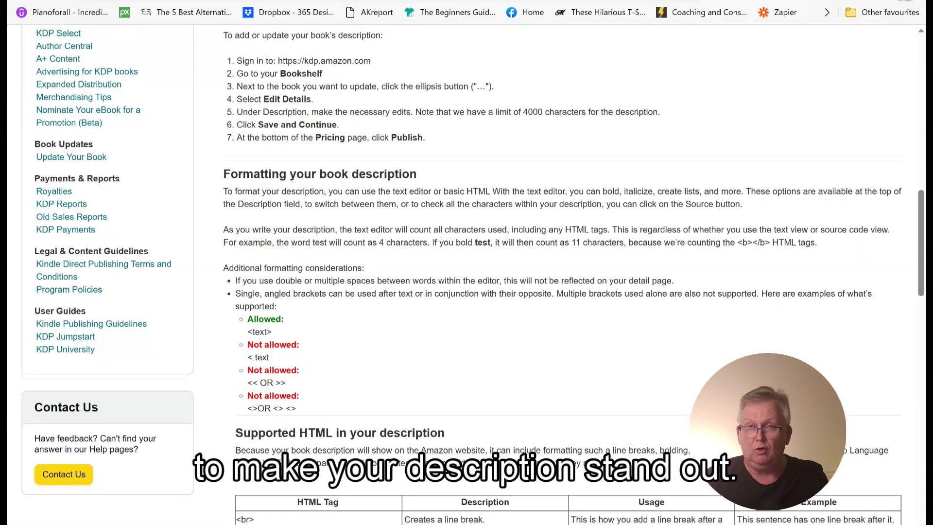
pyautogui.scroll(-1, 479, 275)
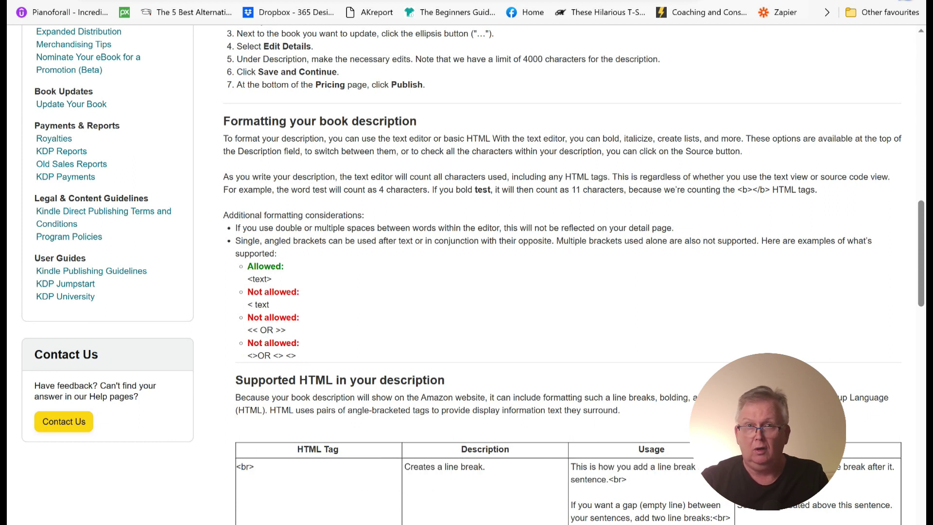
pyautogui.scroll(-1, 467, 272)
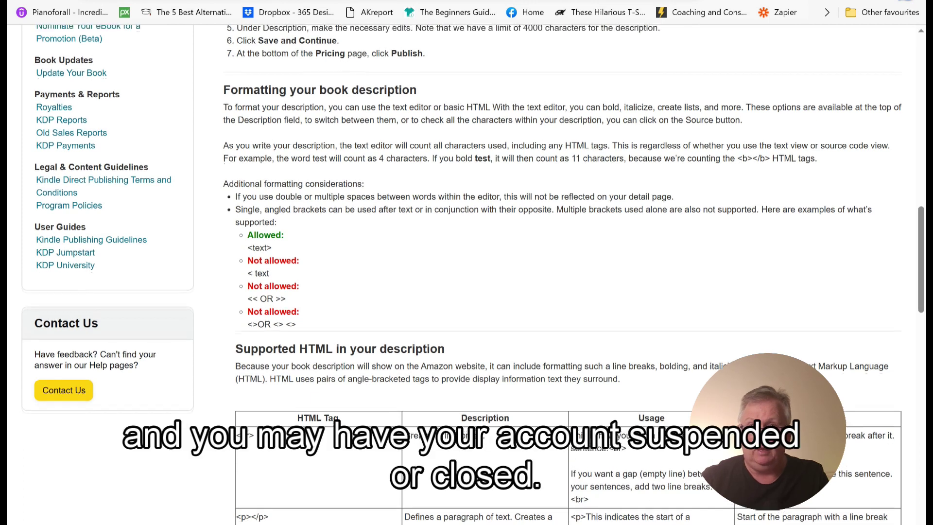
pyautogui.scroll(1, 466, 272)
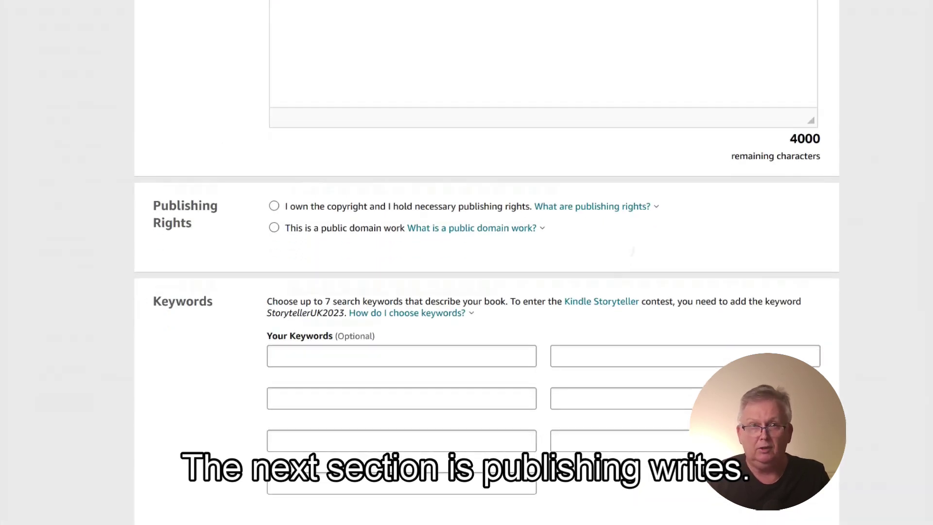
pyautogui.scroll(-3, 487, 293)
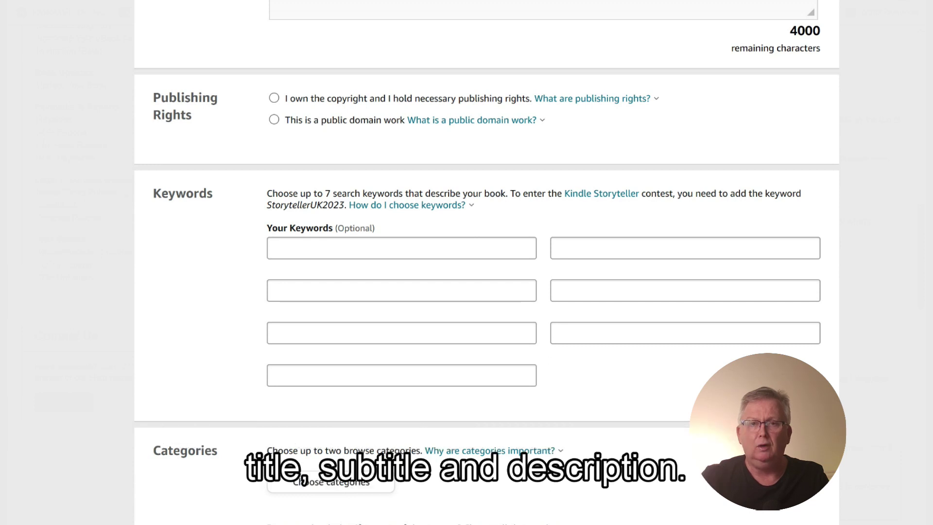
pyautogui.scroll(-3, 487, 263)
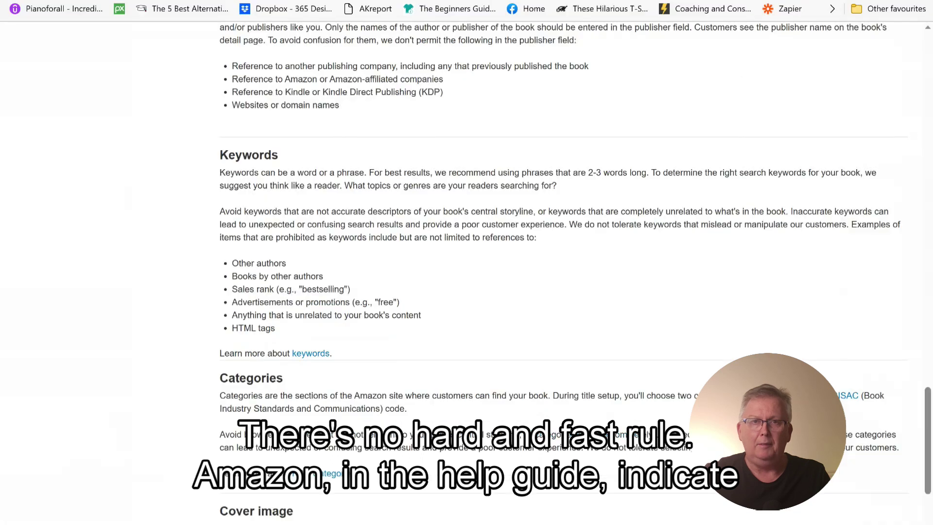
# Scroll the Discoverable with Keywords help page to its add, update and best-practice instructions.
pyautogui.scroll(-4, 574, 272)
pyautogui.scroll(1, 554, 273)
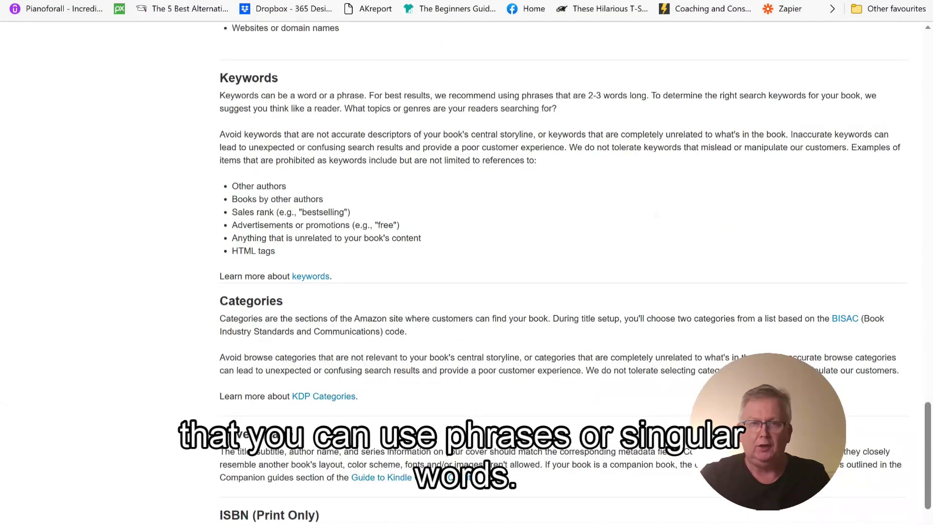
pyautogui.scroll(-2, 573, 272)
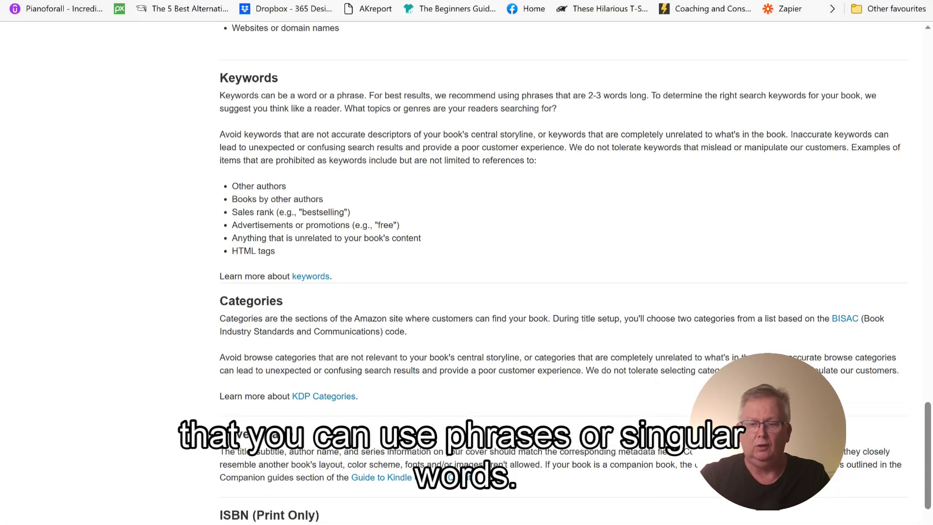
pyautogui.scroll(1, 564, 272)
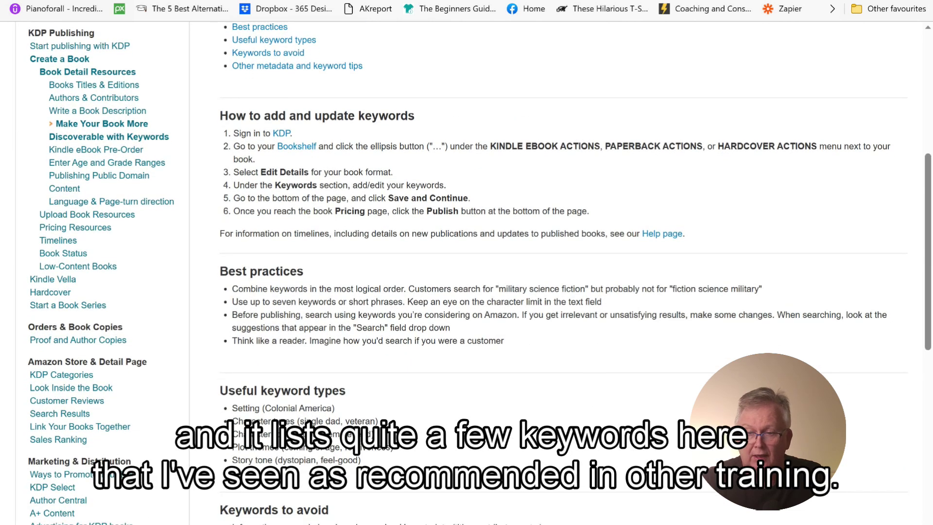
# Read the 'Keywords to avoid' list and 'Other metadata and keyword tips' on the keywords help page.
pyautogui.scroll(-1, 467, 273)
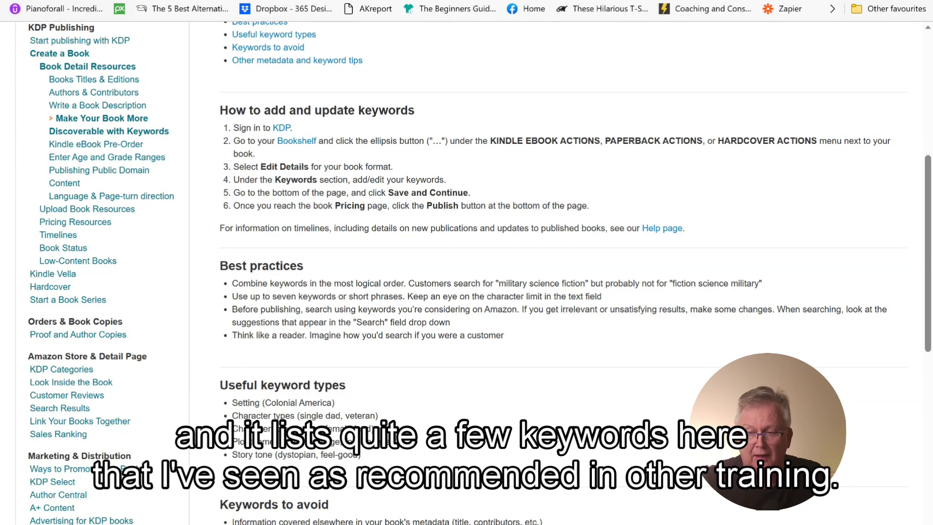
pyautogui.scroll(-2, 467, 272)
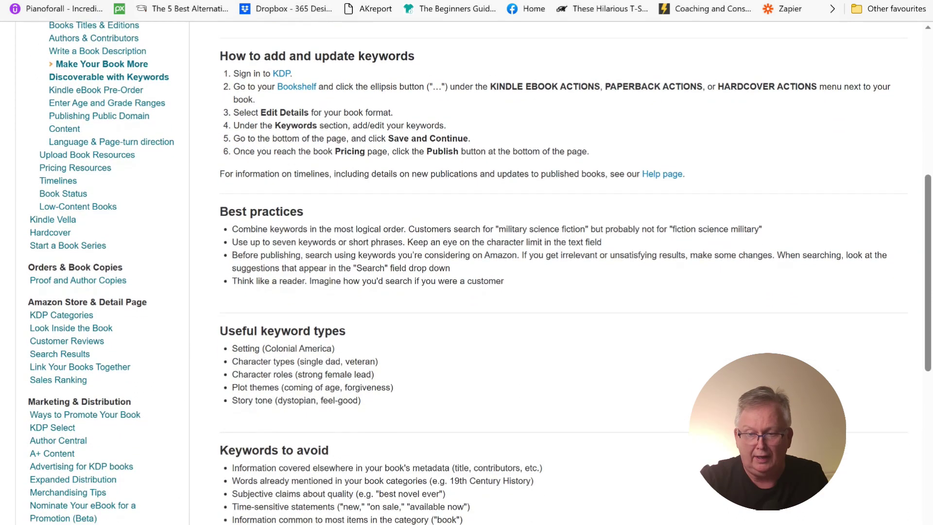
pyautogui.scroll(-3, 466, 272)
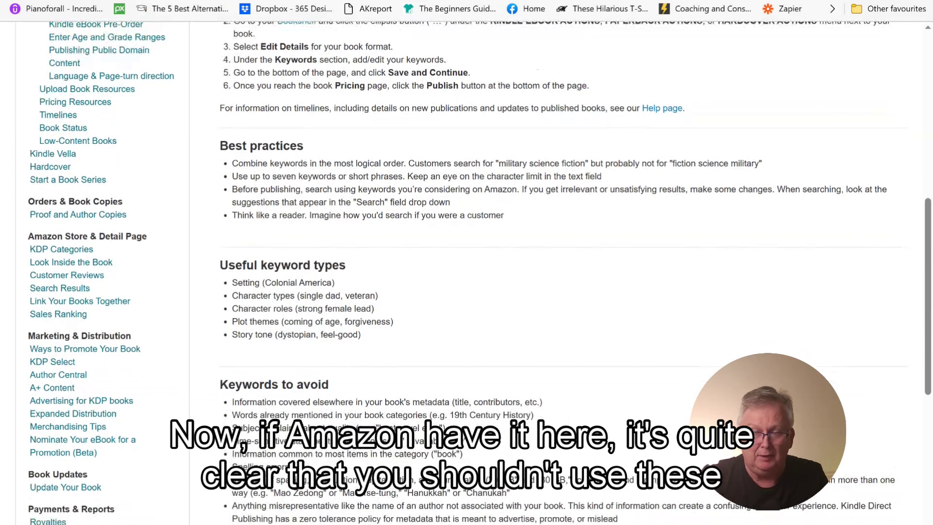
pyautogui.scroll(-8, 466, 272)
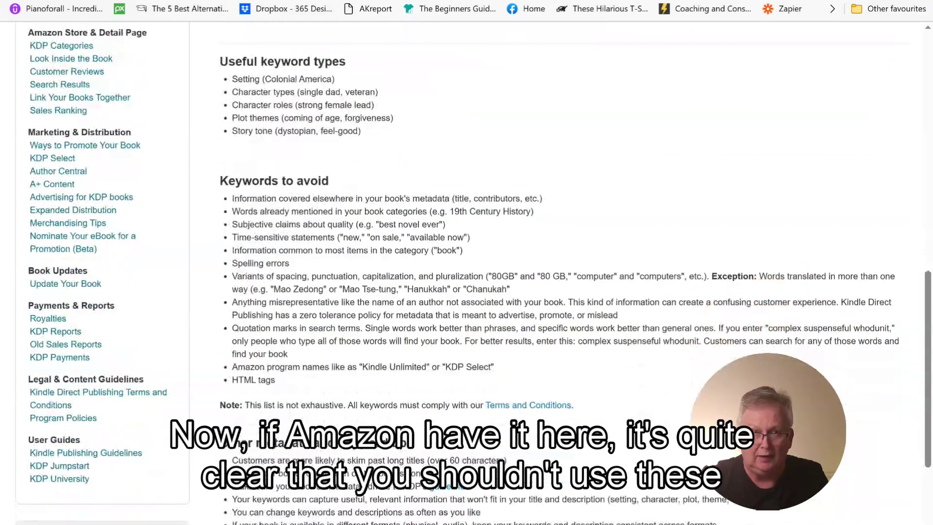
pyautogui.scroll(1, 466, 272)
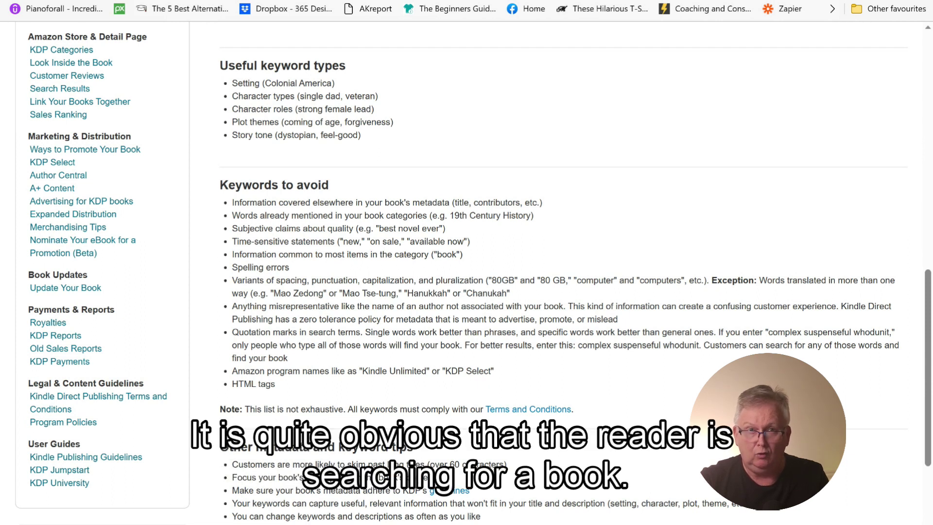
pyautogui.scroll(-1, 486, 272)
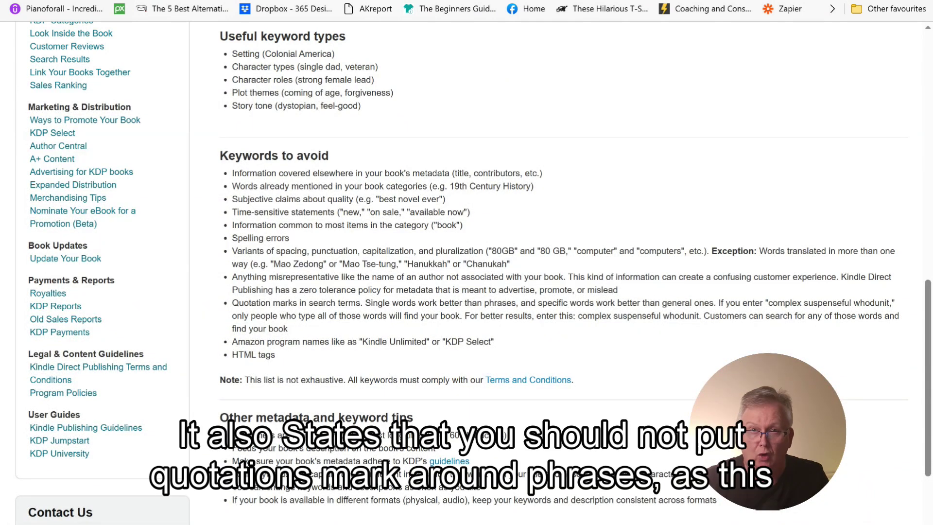
pyautogui.scroll(1, 472, 272)
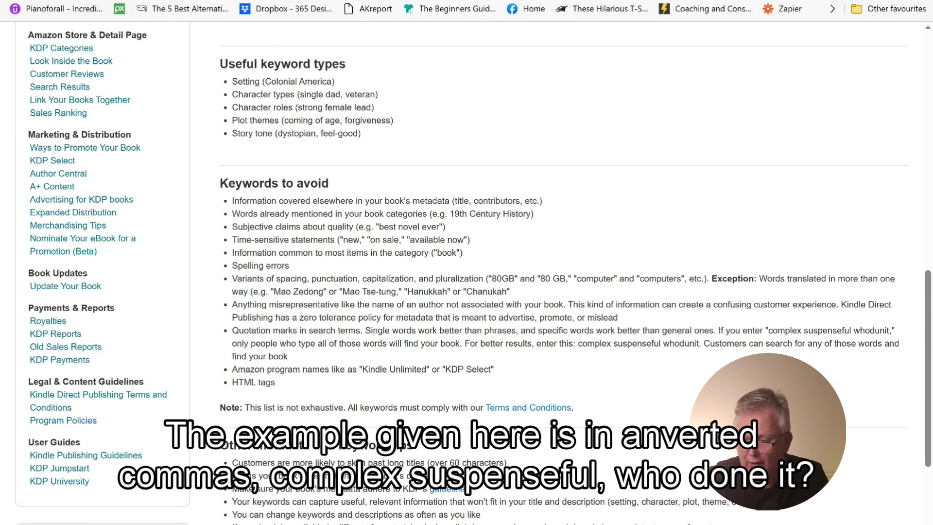
pyautogui.scroll(-1, 473, 274)
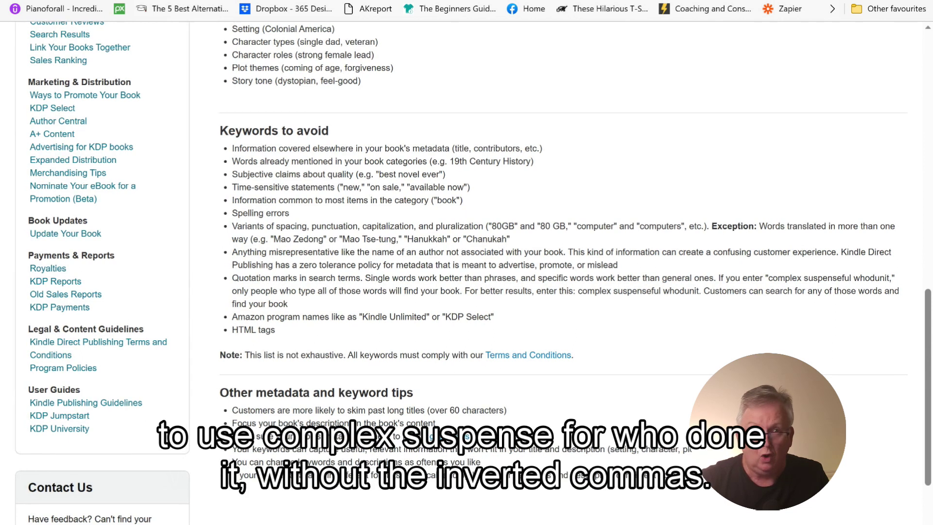
pyautogui.scroll(-2, 486, 272)
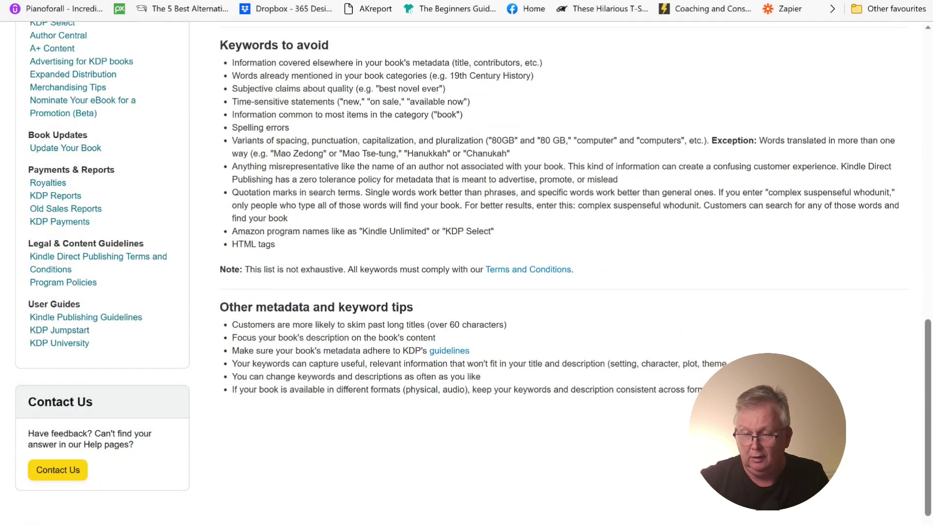
pyautogui.scroll(2, 486, 273)
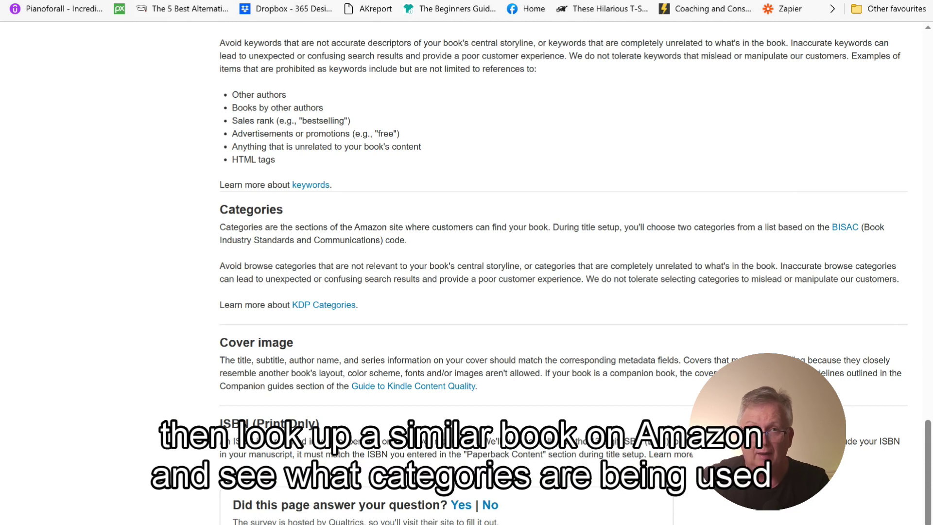
# Scroll the metadata guidelines to the Categories, Cover image and ISBN (Print Only) sections.
pyautogui.scroll(-1, 575, 275)
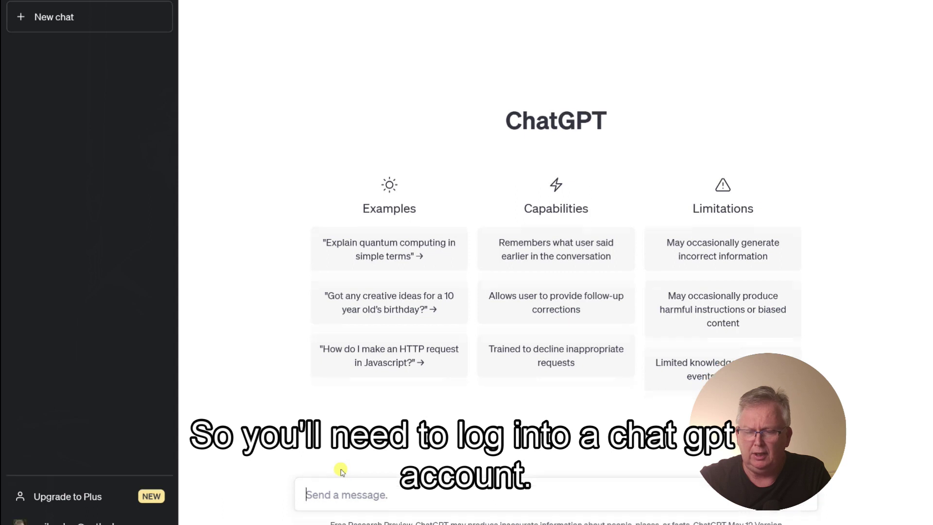
# Ask ChatGPT to create a detailed book description for a line ruled journal about gratitude.
pyautogui.write('Create a')
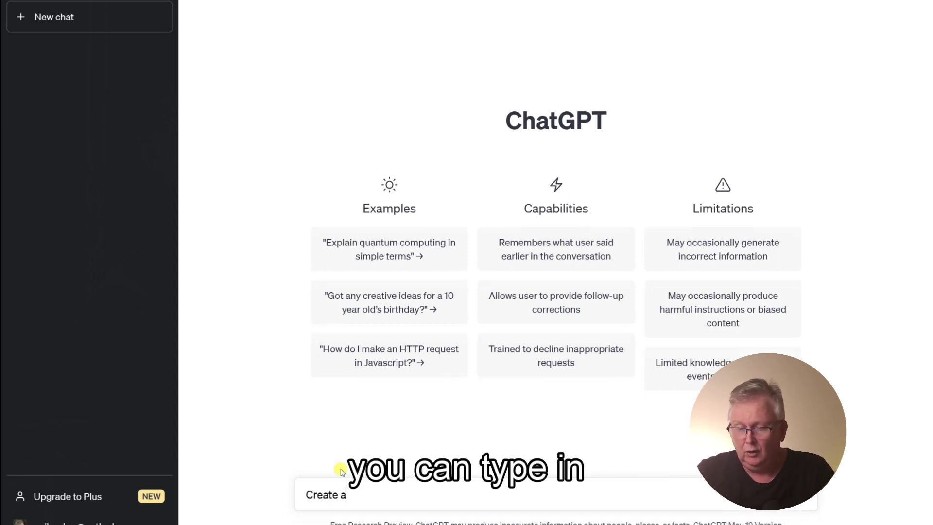
pyautogui.write(' detai')
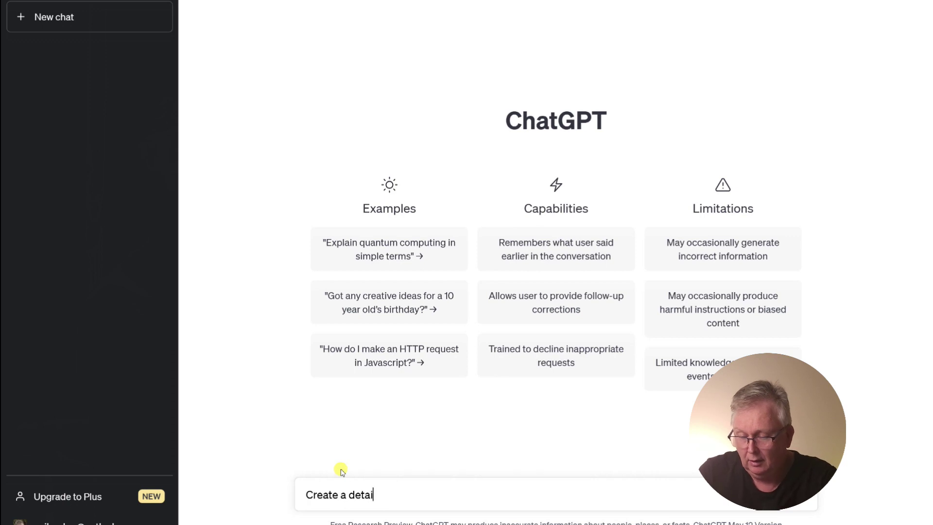
pyautogui.write('led book descr')
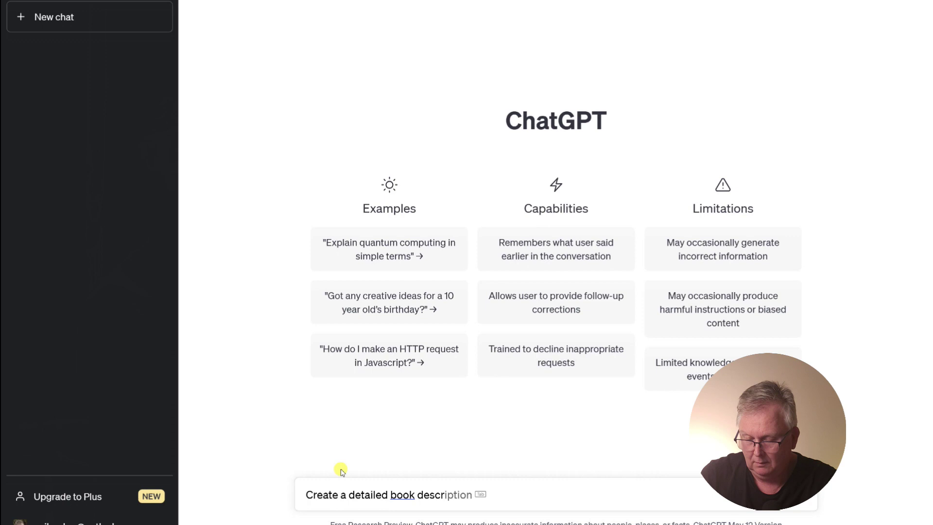
pyautogui.write('iption for')
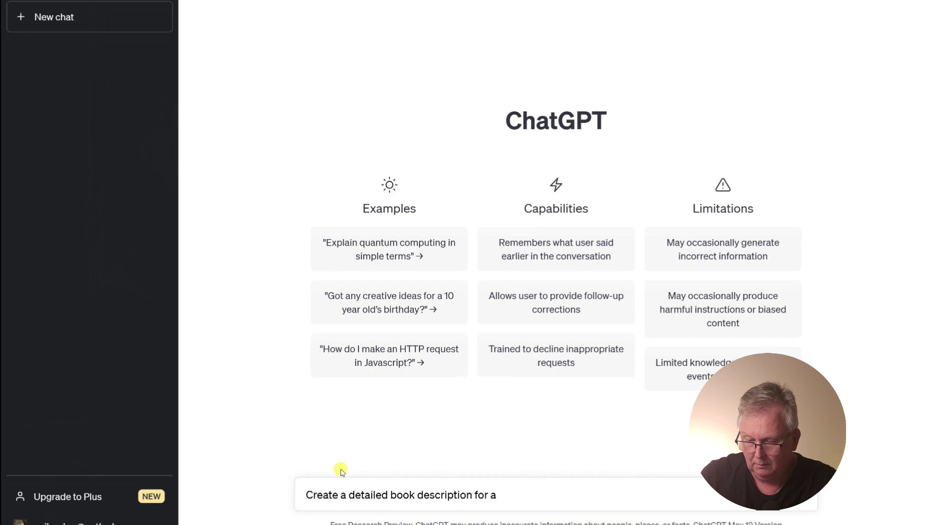
pyautogui.write('a line ruled')
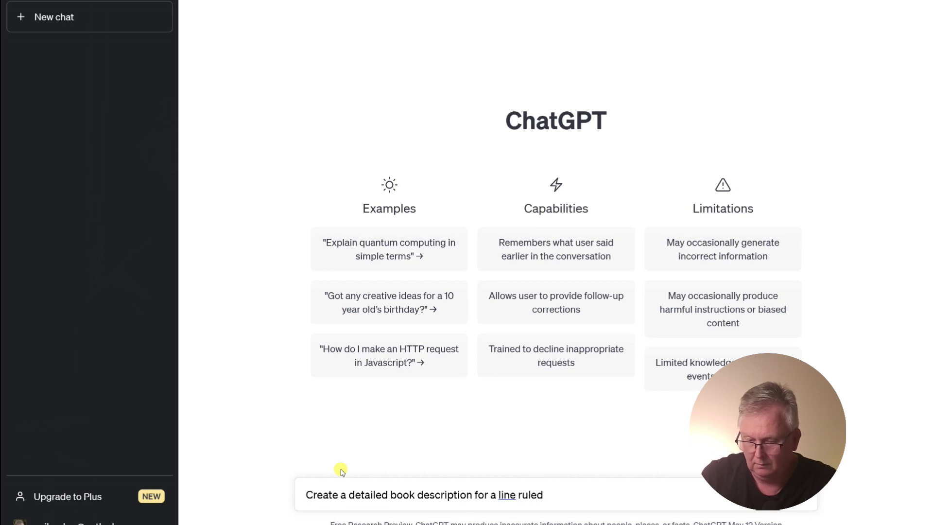
pyautogui.write(' journa')
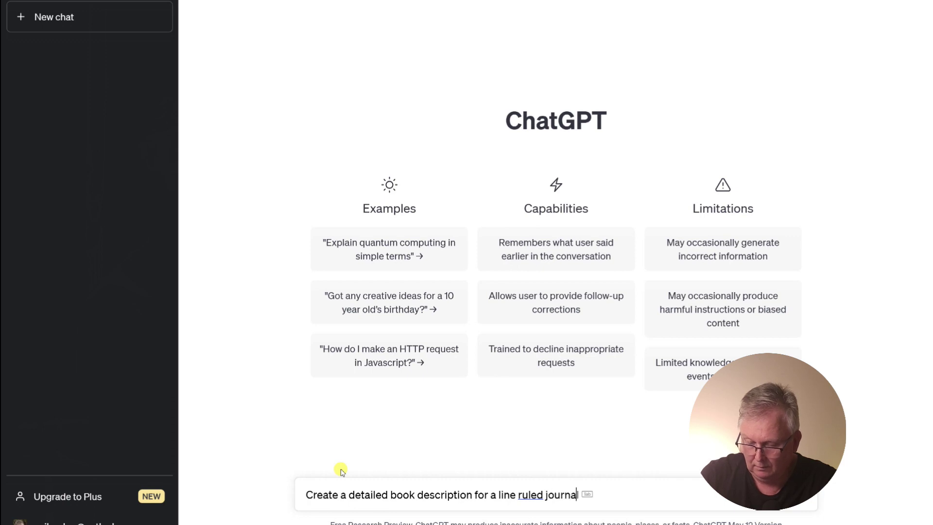
pyautogui.write('l about ')
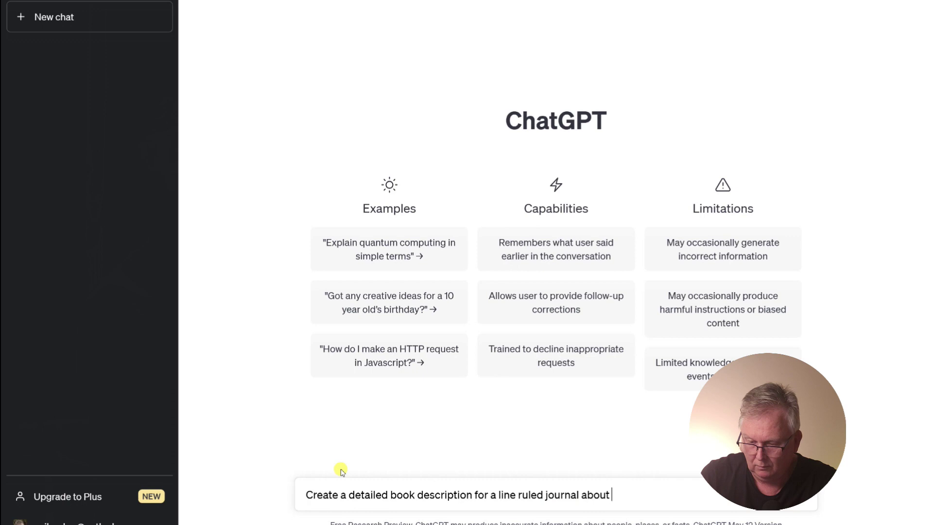
pyautogui.write('grati')
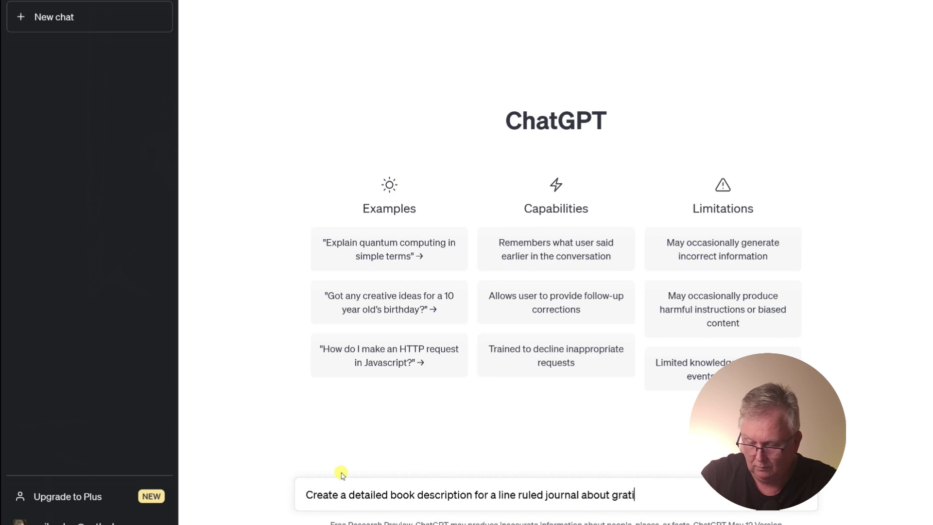
pyautogui.write('tude.')
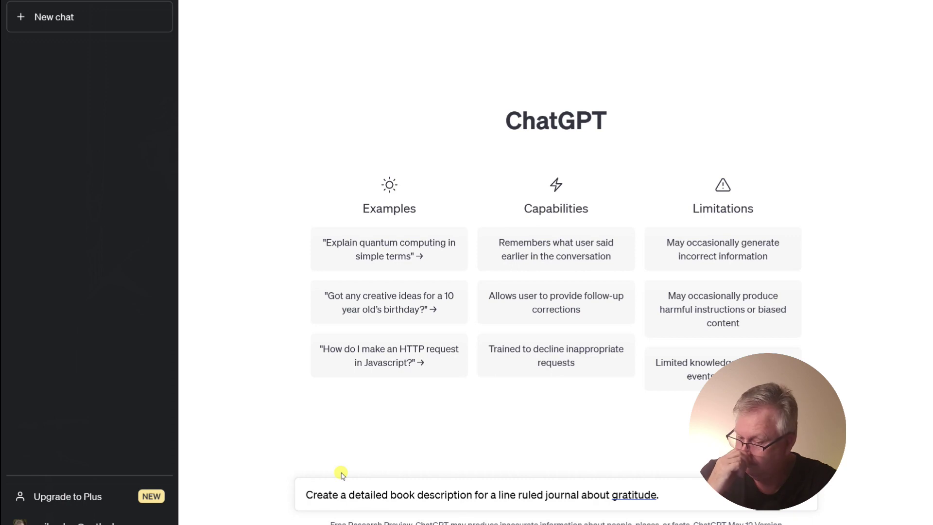
pyautogui.press('Return')
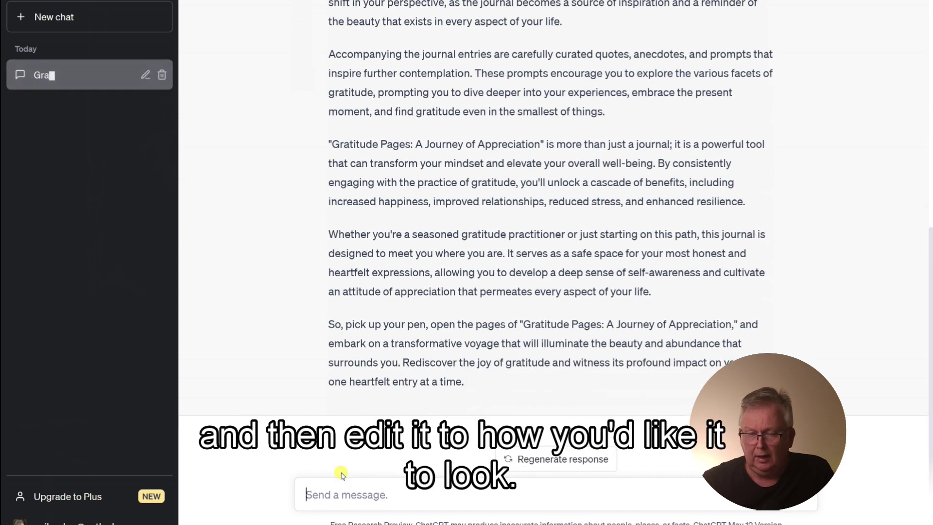
pyautogui.scroll(4, 342, 475)
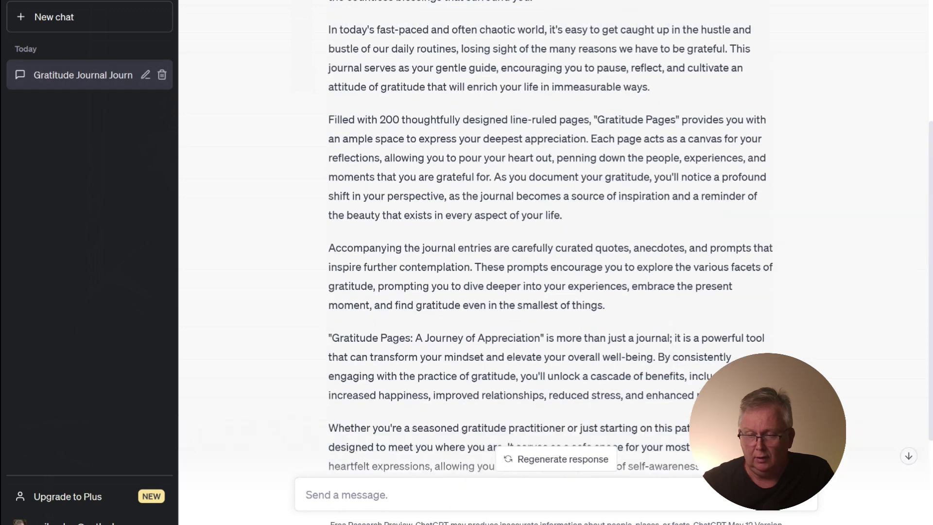
pyautogui.scroll(4, 554, 243)
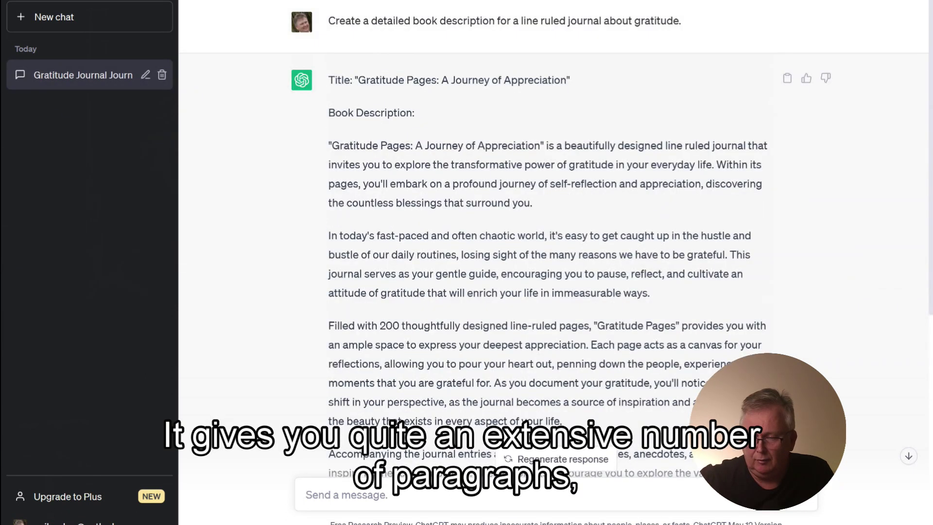
pyautogui.scroll(-1, 554, 243)
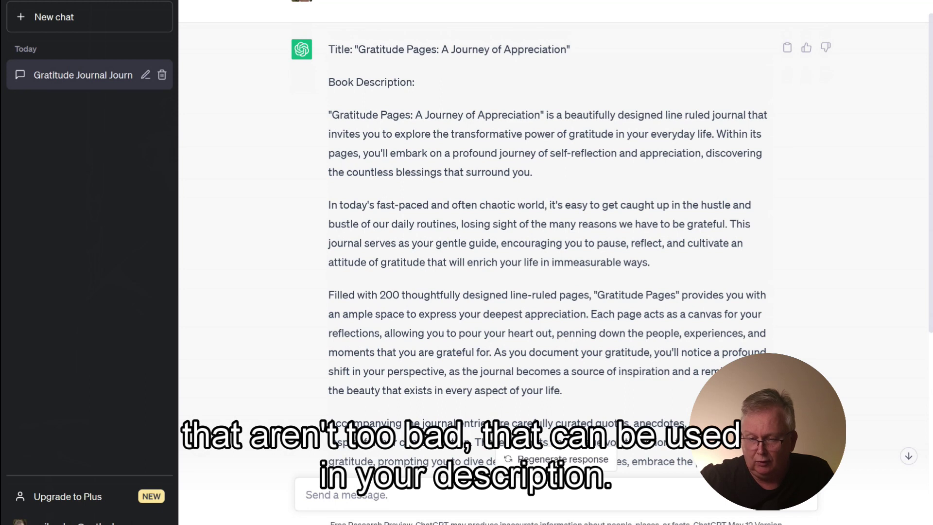
pyautogui.scroll(-1, 554, 243)
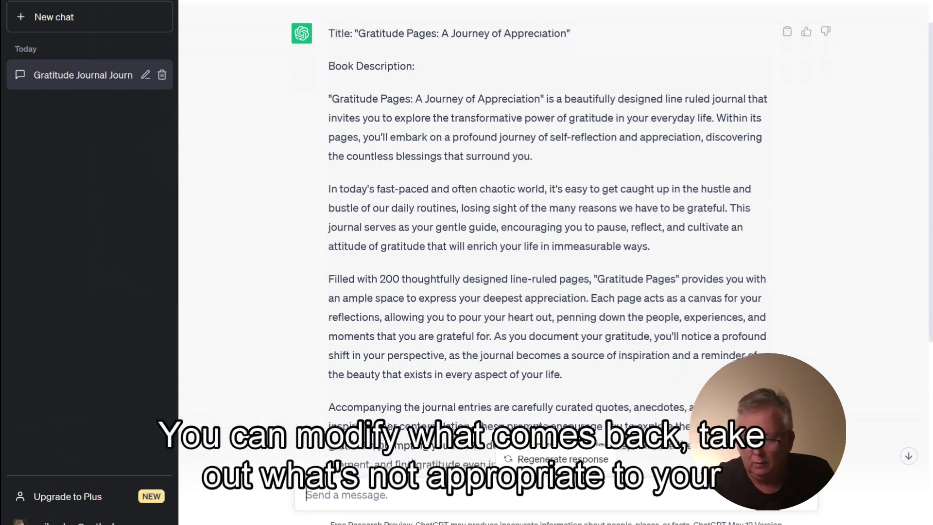
pyautogui.scroll(-1, 553, 243)
pyautogui.scroll(-1, 554, 243)
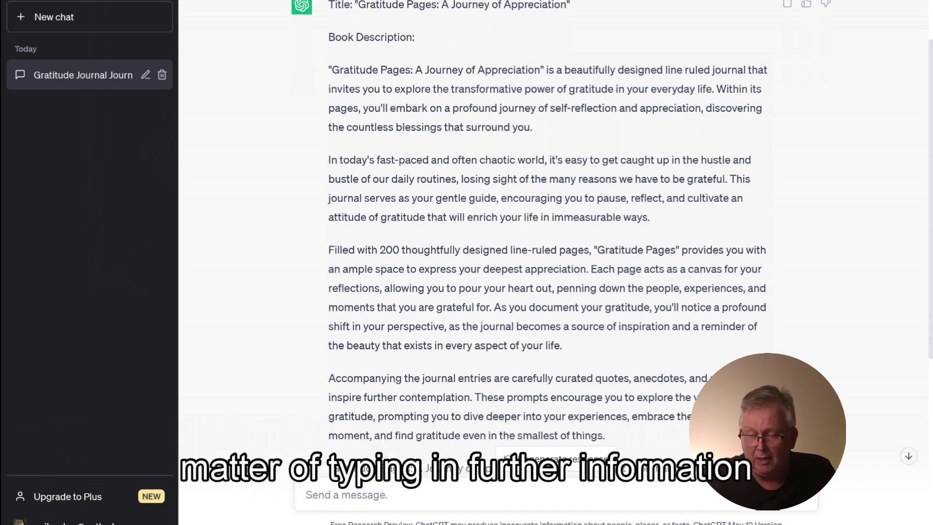
pyautogui.scroll(1, 554, 243)
pyautogui.scroll(-1, 554, 243)
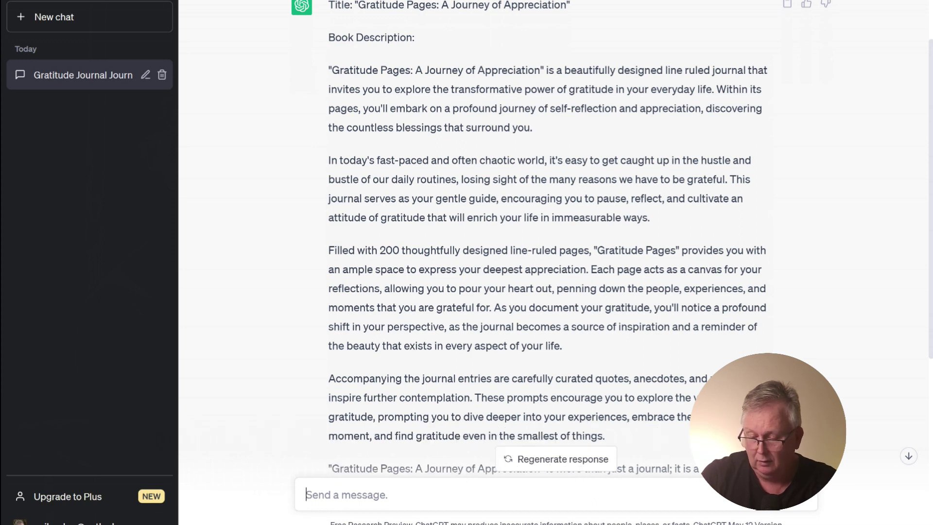
pyautogui.scroll(-7, 549, 243)
# Send ChatGPT the request 'create a list of keywords for this book'.
pyautogui.write('create')
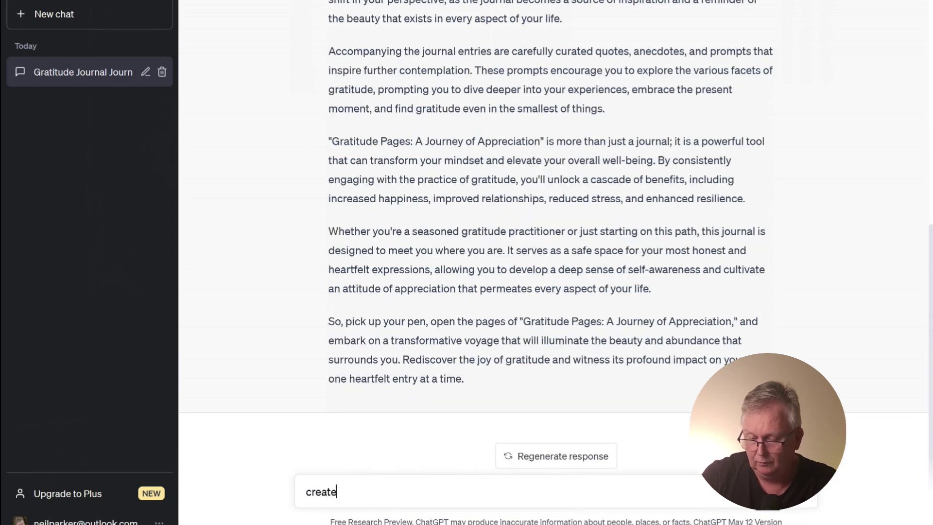
pyautogui.write(' a l')
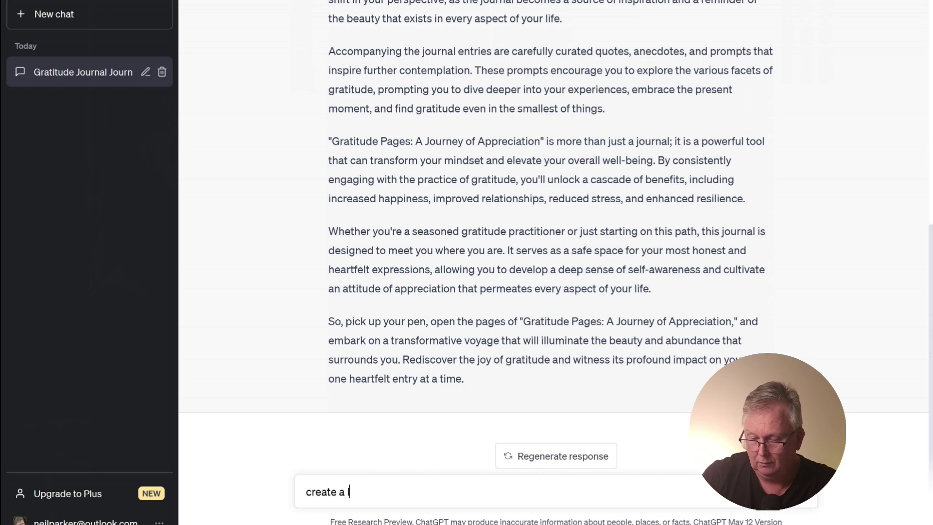
pyautogui.write('ist of key')
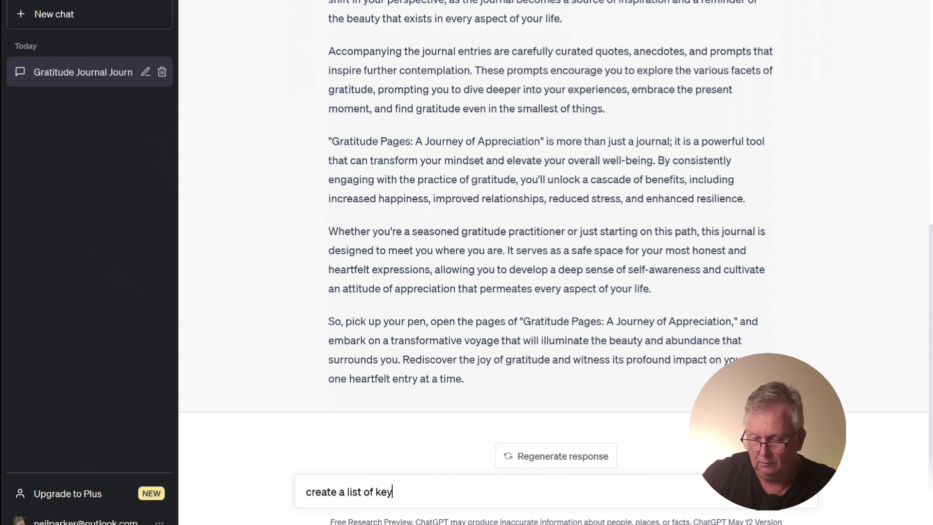
pyautogui.write('words for this book')
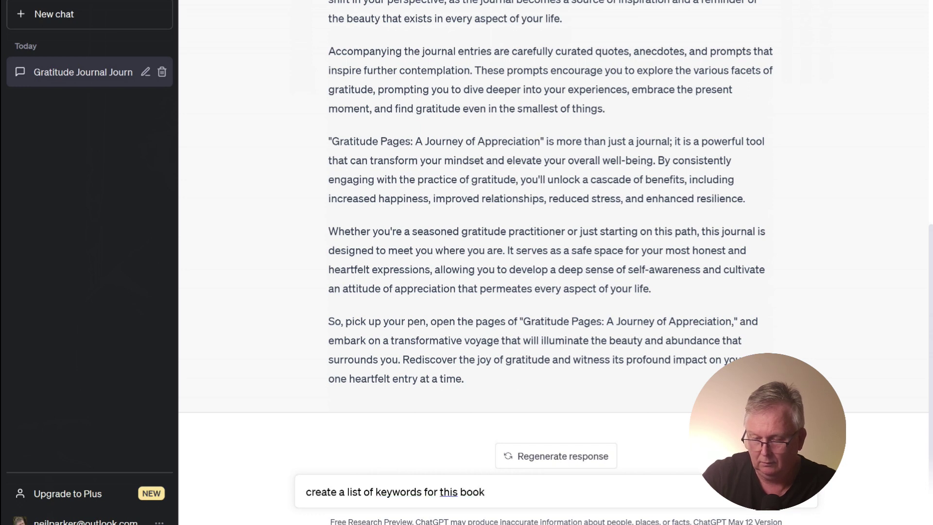
pyautogui.press('Return')
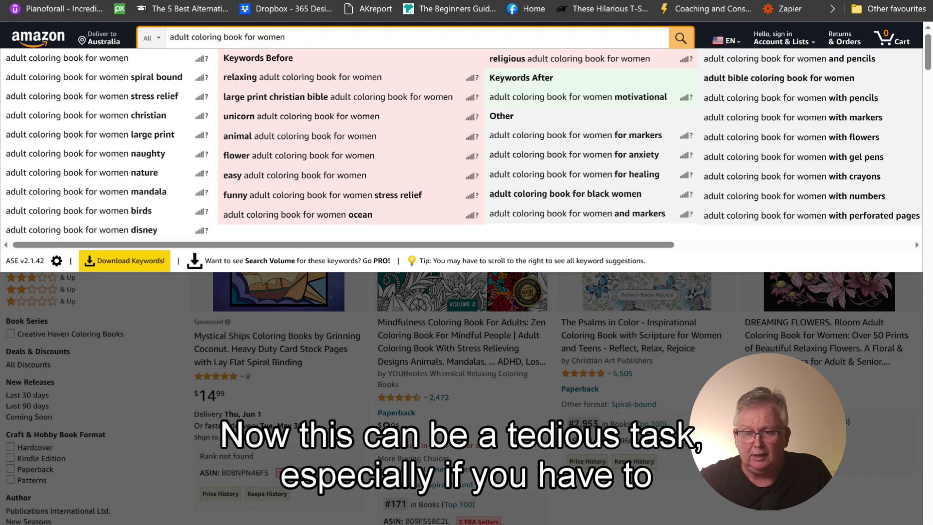
# Snip the eight Amazon 'Keywords Before' suggestions and copy the capture to the clipboard.
pyautogui.click(419, 520)
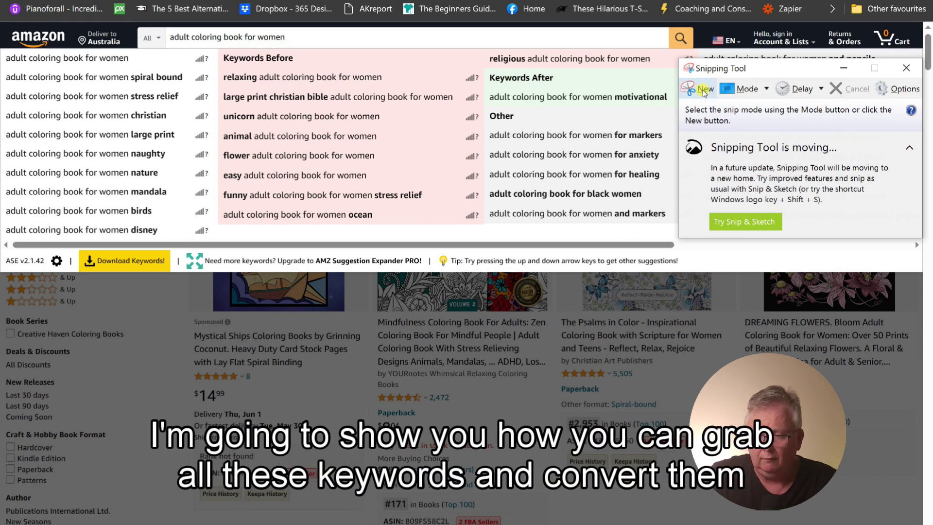
pyautogui.click(703, 91)
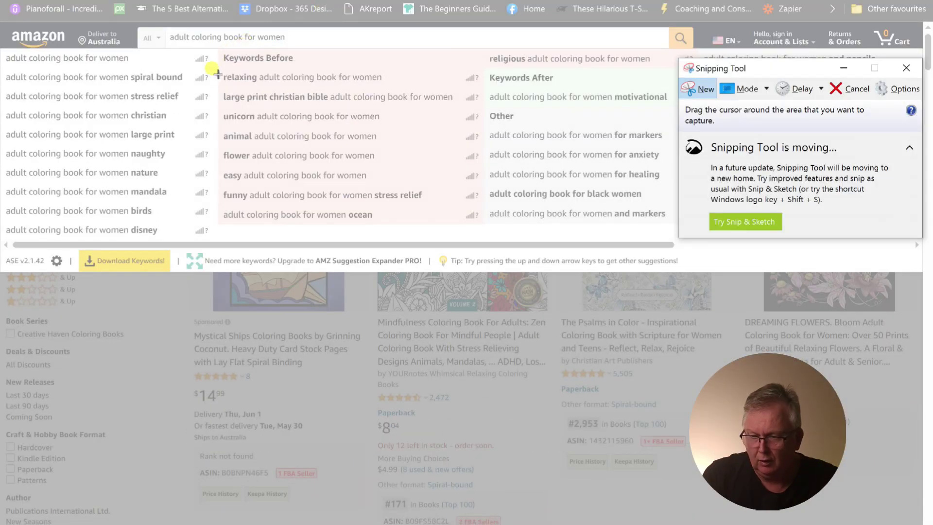
pyautogui.moveTo(220, 73); pyautogui.dragTo(460, 225)
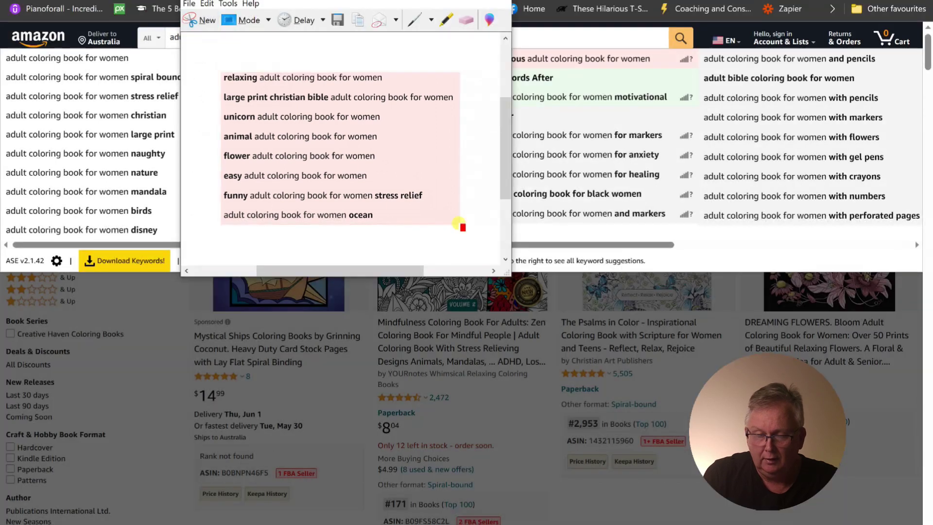
pyautogui.click(207, 5)
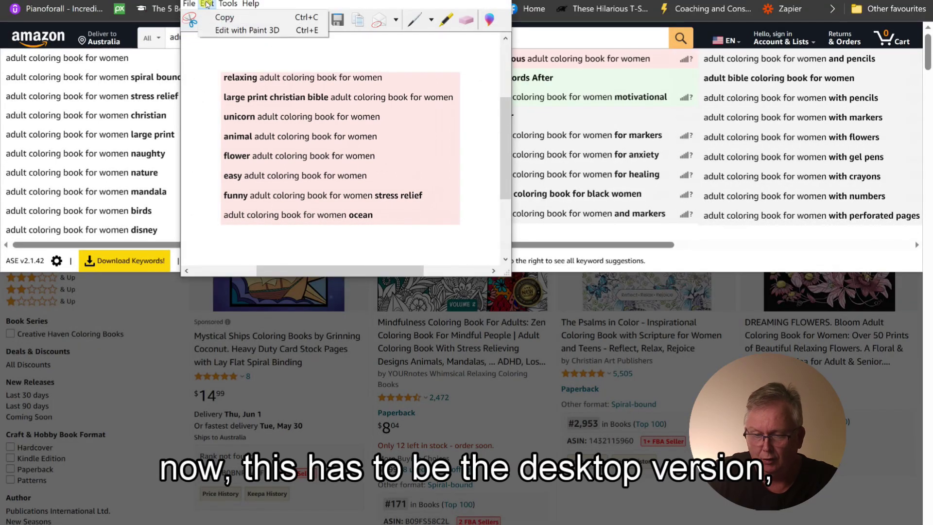
pyautogui.click(223, 18)
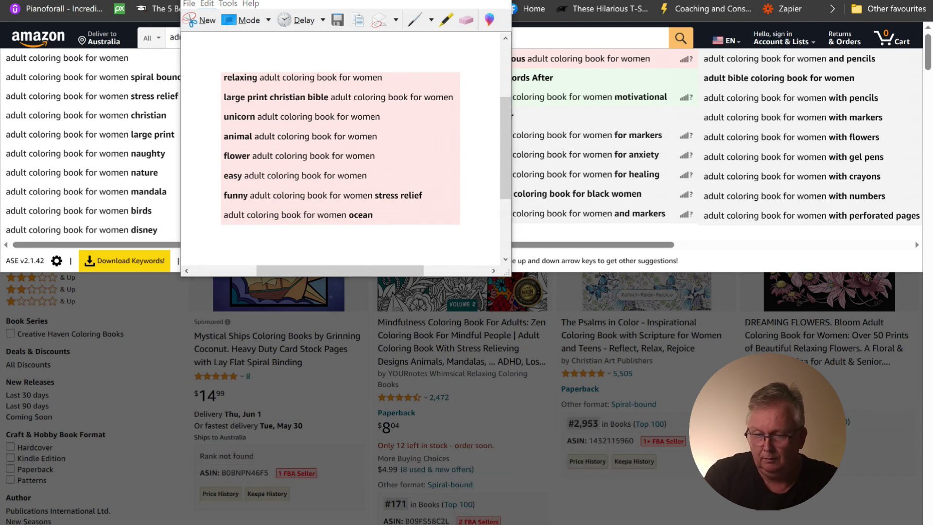
# Paste the keyword snip into OneNote and copy its recognised text from the picture.
pyautogui.moveTo(615, 524)
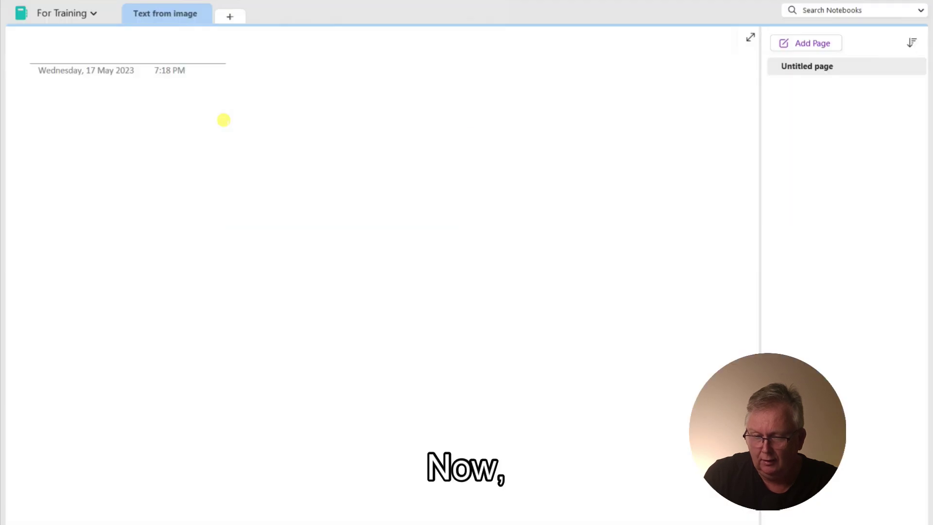
pyautogui.hotkey('ctrl', 'v')
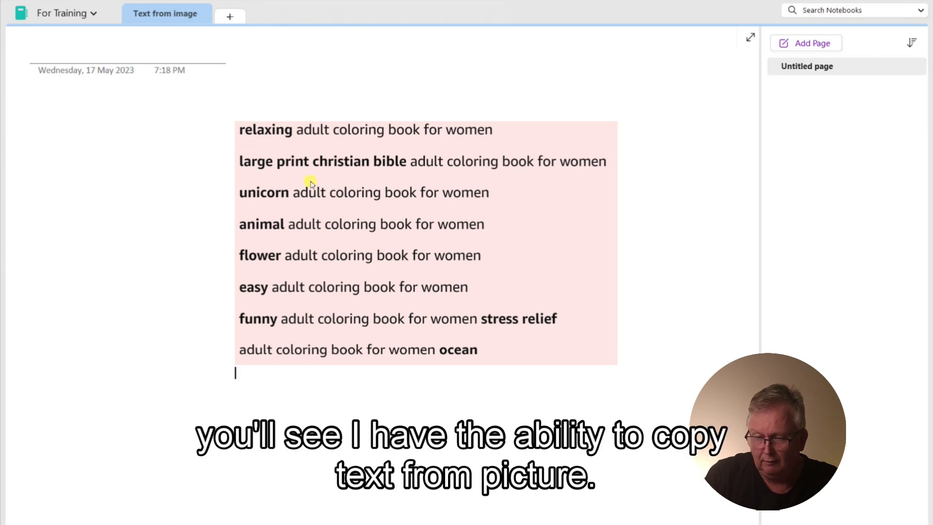
pyautogui.rightClick(351, 182)
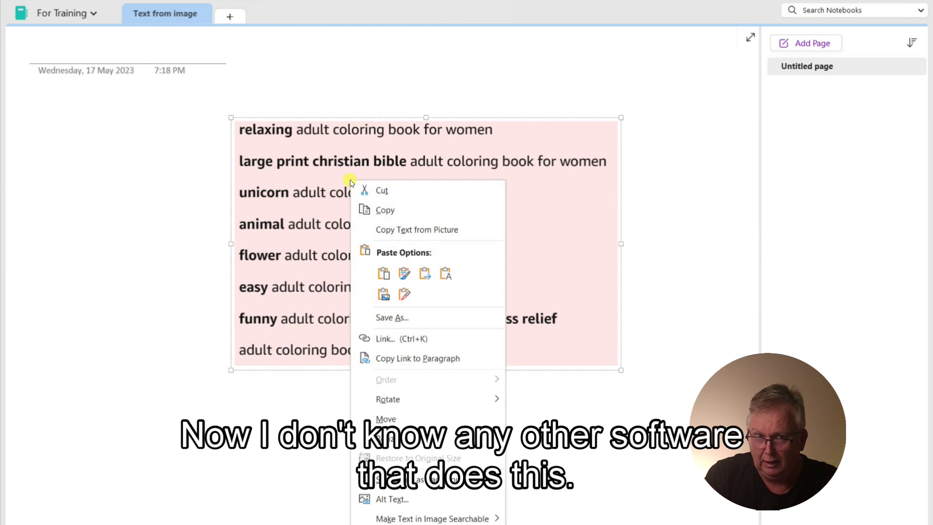
pyautogui.click(399, 232)
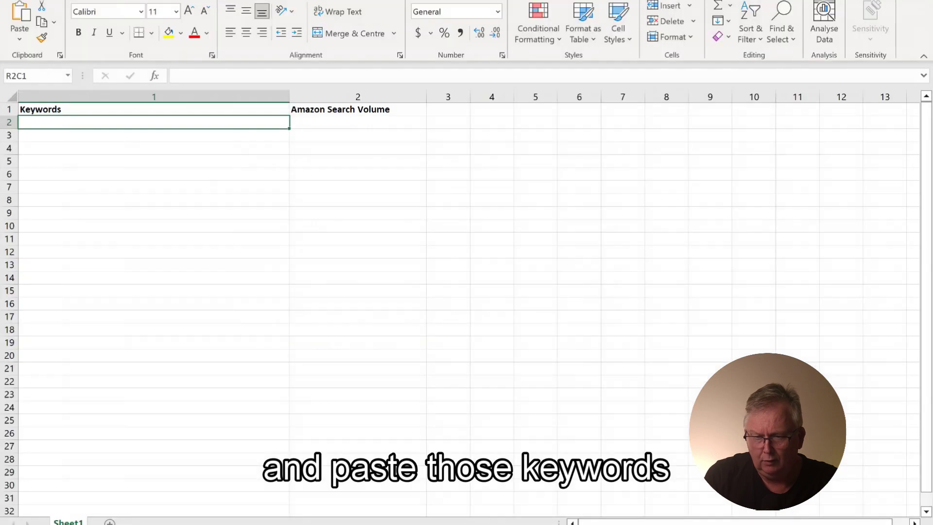
# Paste the eight keyword phrases, starting 'relaxing adult coloring book for women', below the Keywords heading.
pyautogui.rightClick(117, 119)
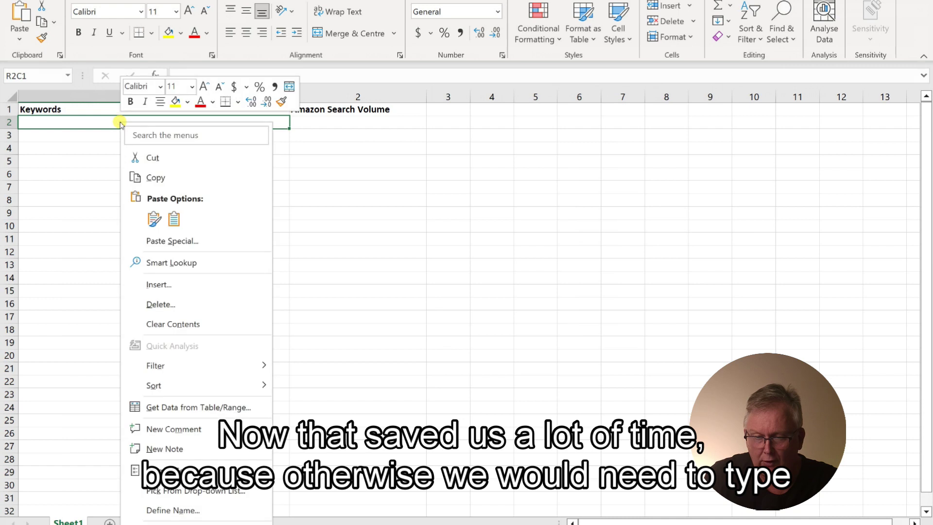
pyautogui.click(175, 223)
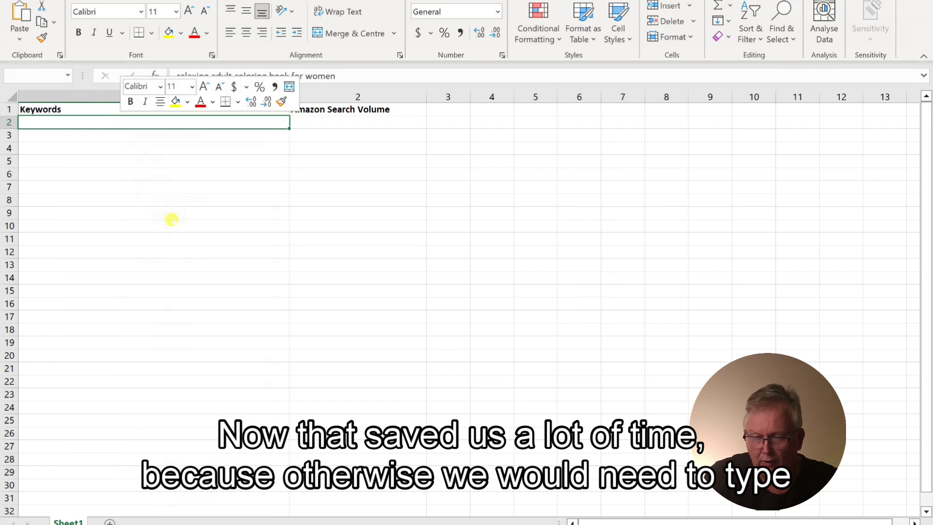
pyautogui.click(332, 200)
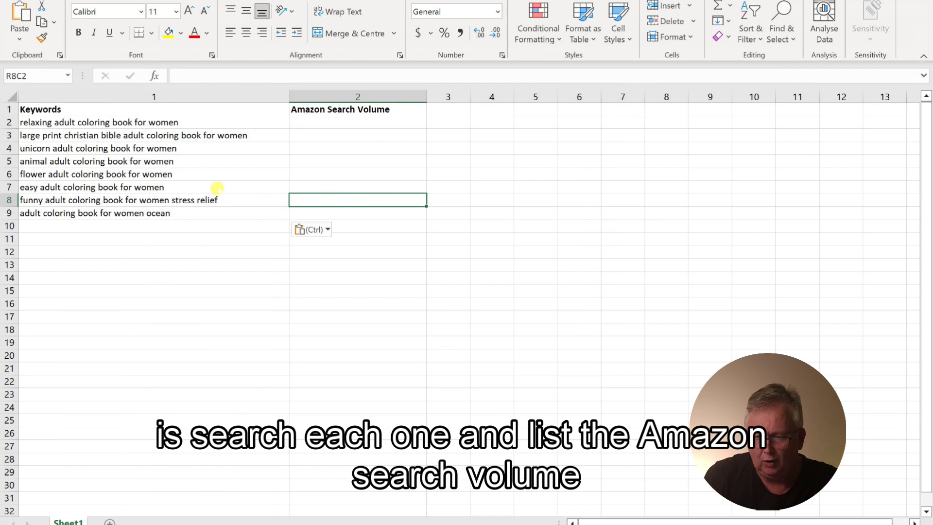
pyautogui.click(129, 234)
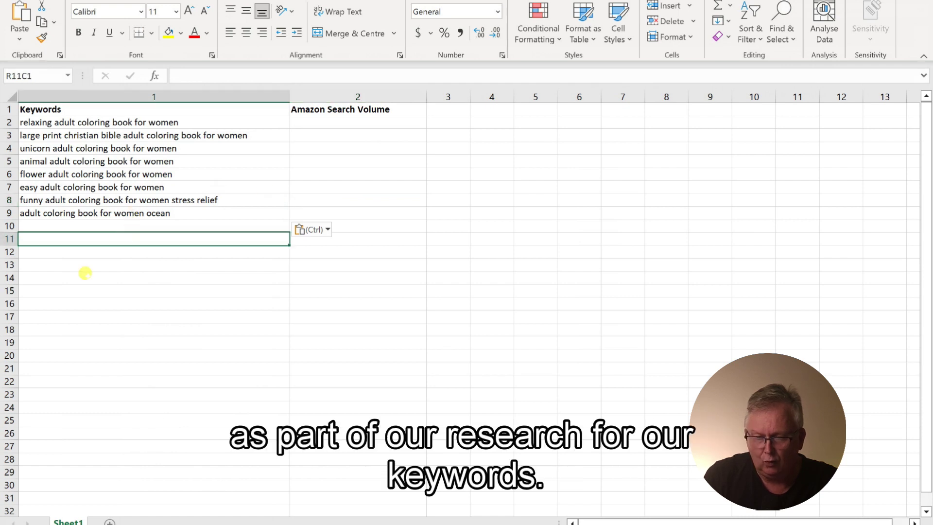
pyautogui.click(132, 276)
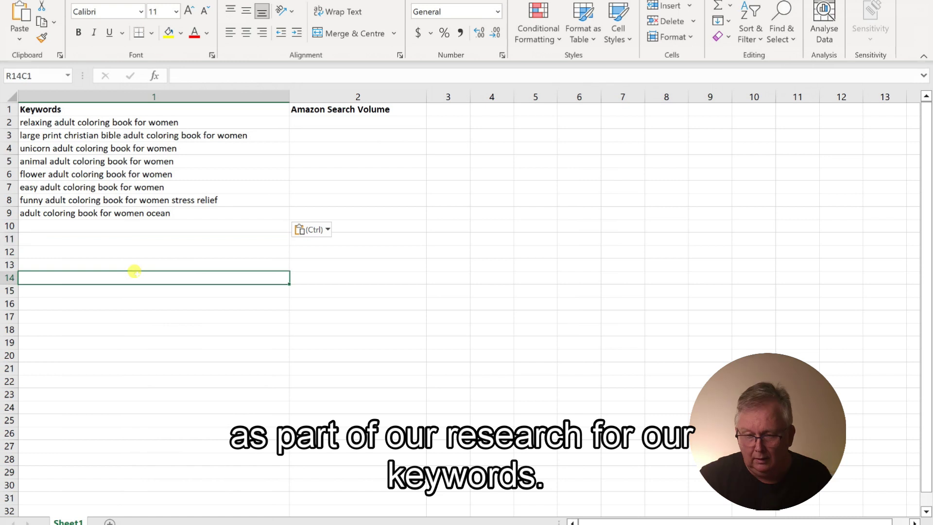